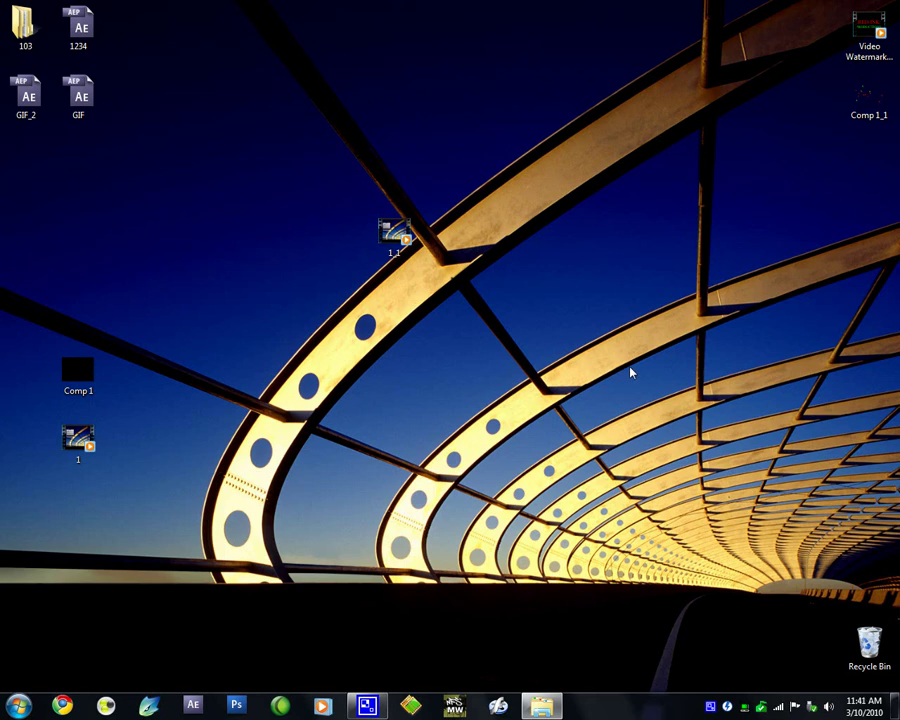
Open the 1_1 video from the desktop and move its icon up to the desktop's upper edge.
double_click(394, 232)
drag(263, 114, 535, 315)
drag(392, 232, 334, 44)
click(437, 157)
Move the Comp 1 icon toward the middle of the desktop and view the animated Comp 1 GIF in Internet Explorer.
drag(78, 372, 234, 300)
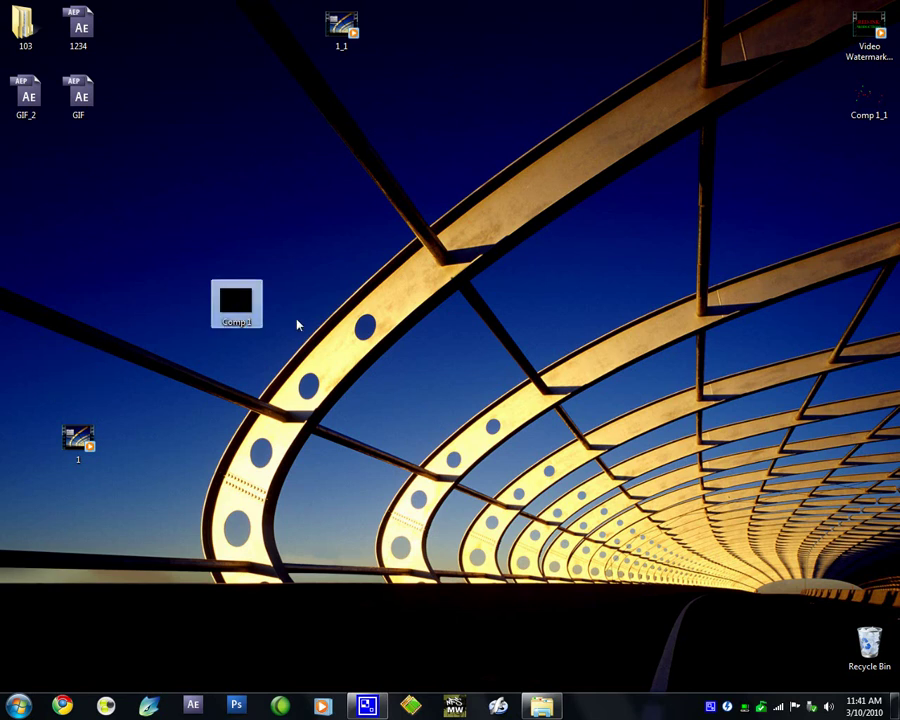
key(Return)
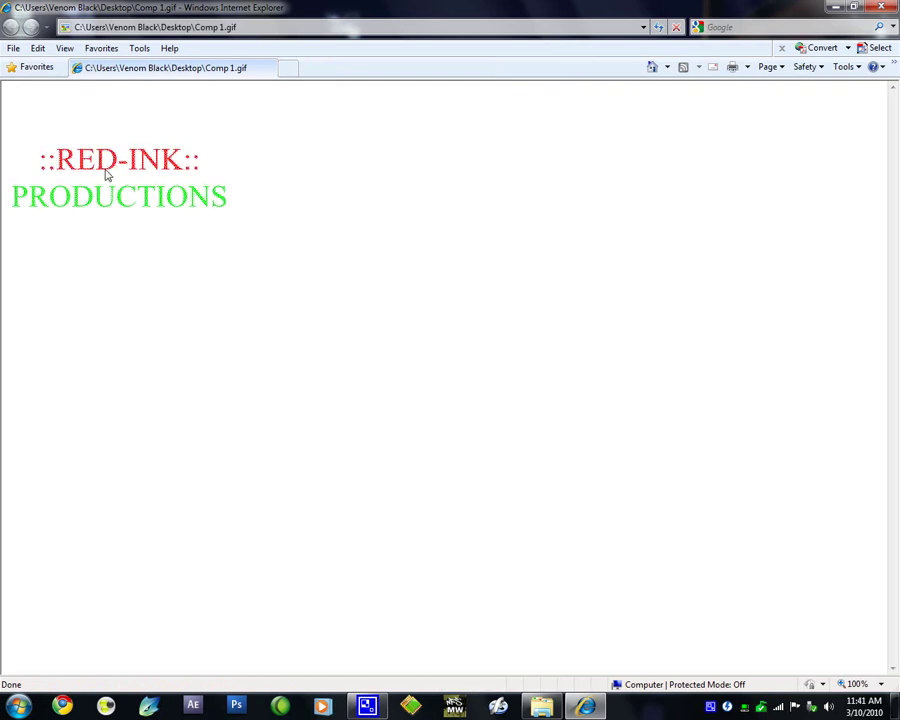
click(838, 7)
Place the video 1 and Comp 1 icons in one row on the desktop and view the Comp 1 GIF once more.
drag(70, 441, 183, 231)
drag(215, 177, 340, 233)
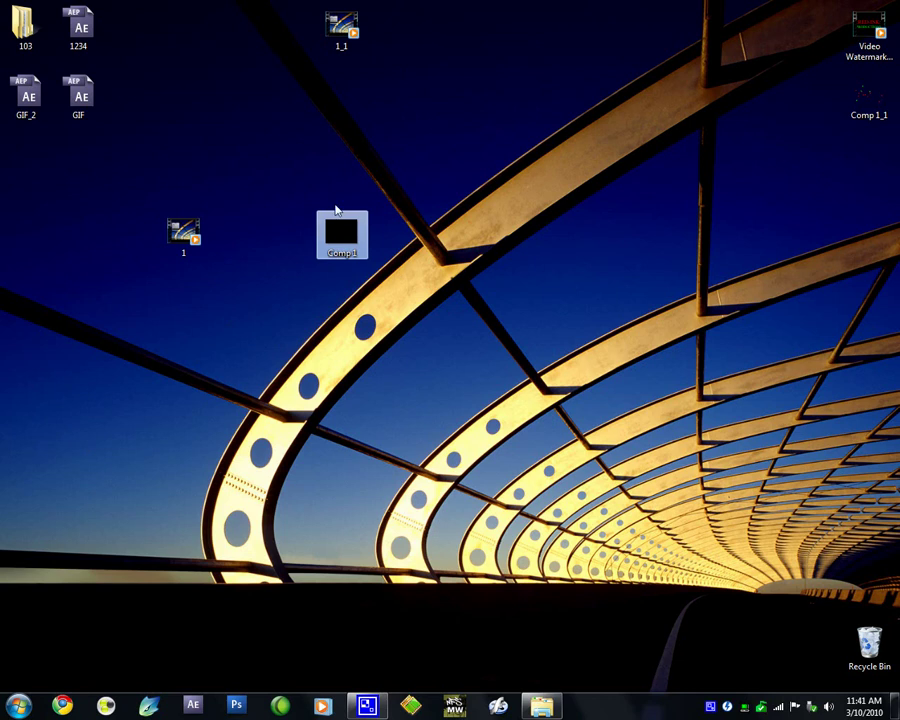
key(Return)
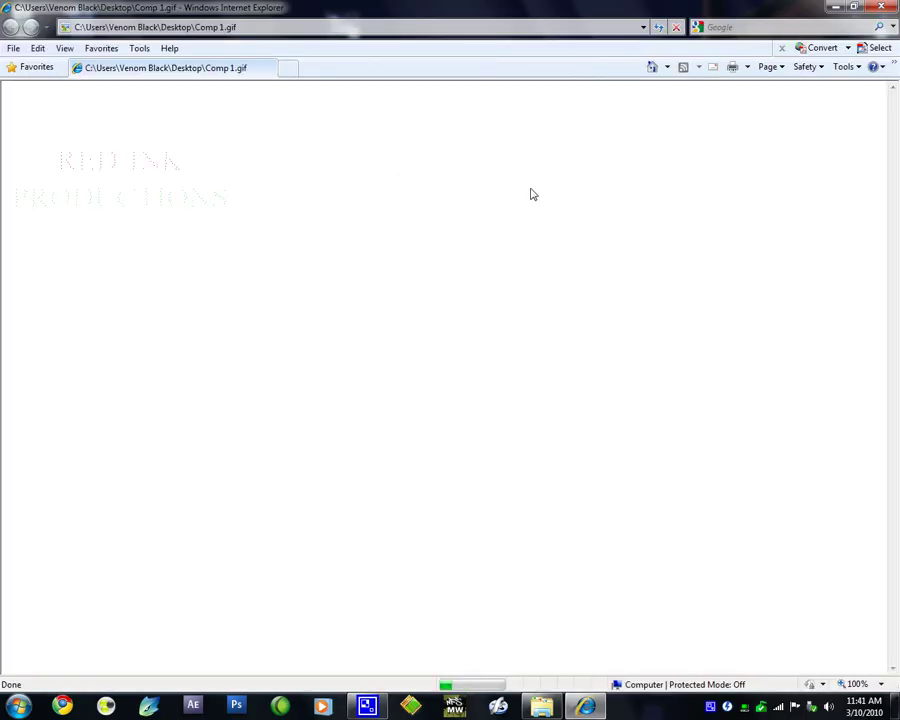
key(alt+F4)
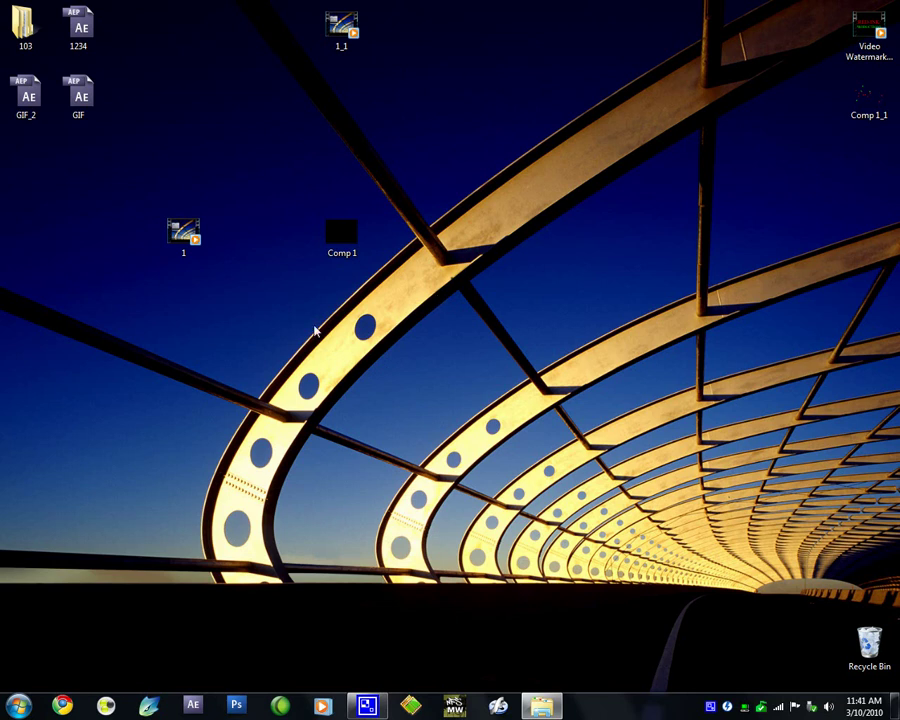
Browse the installed programs and launch Flash Video MX Pro.
click(18, 705)
click(50, 641)
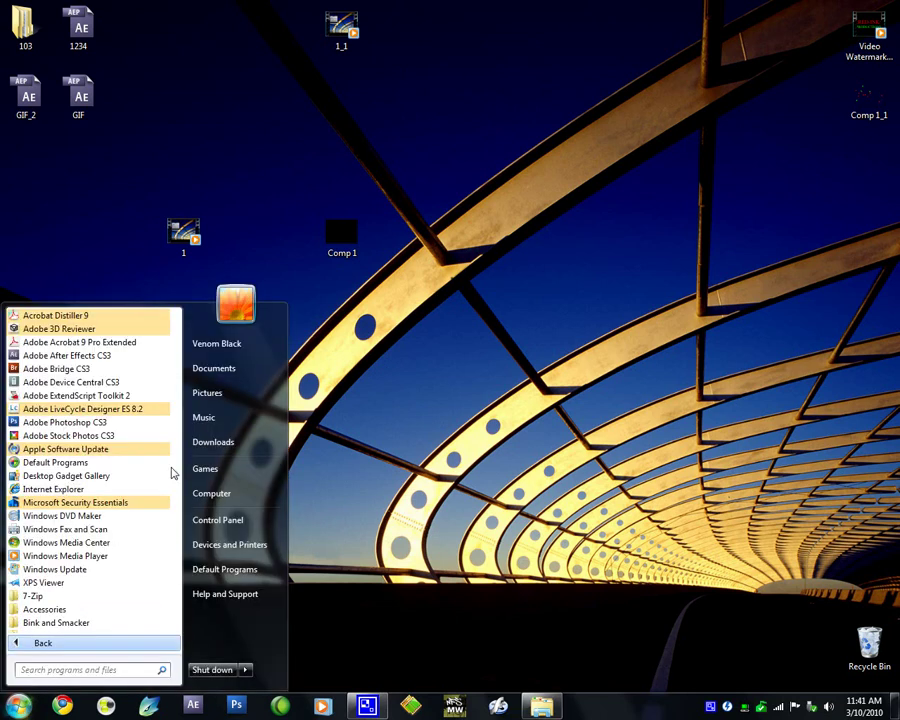
drag(178, 454, 186, 576)
click(498, 703)
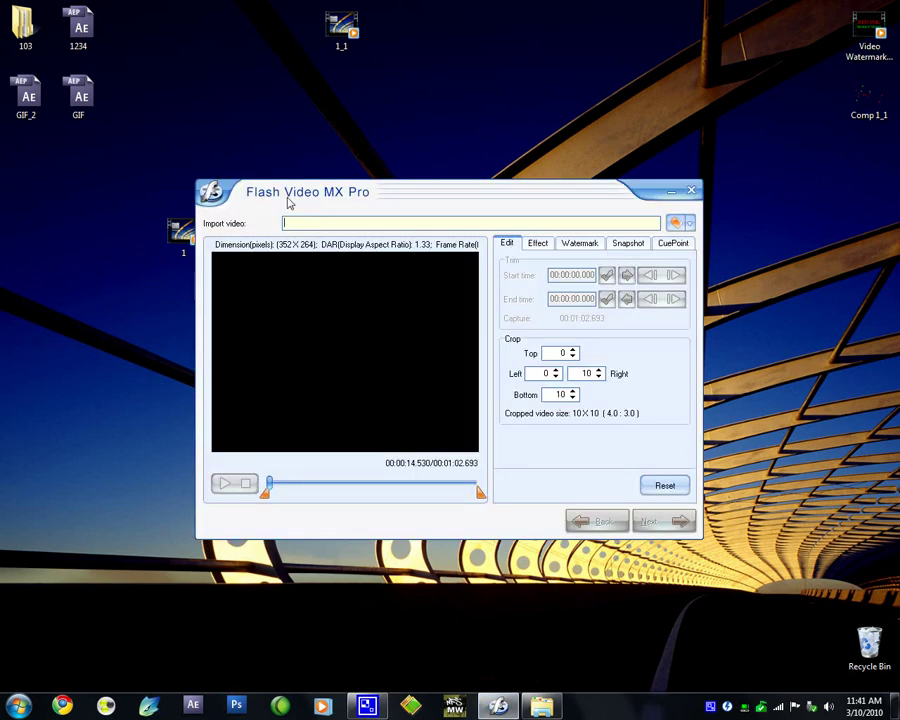
Move the Flash Video MX Pro window lower and arrange the video 1 and Comp 1 icons side by side above it.
drag(325, 199, 335, 296)
drag(352, 243, 404, 173)
drag(190, 238, 352, 170)
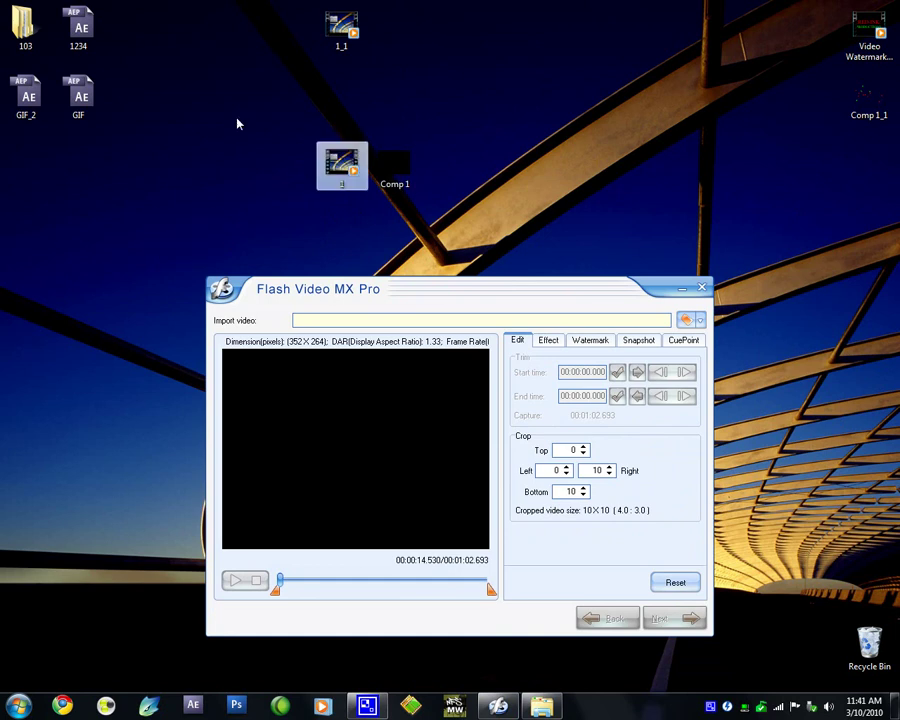
drag(238, 124, 428, 255)
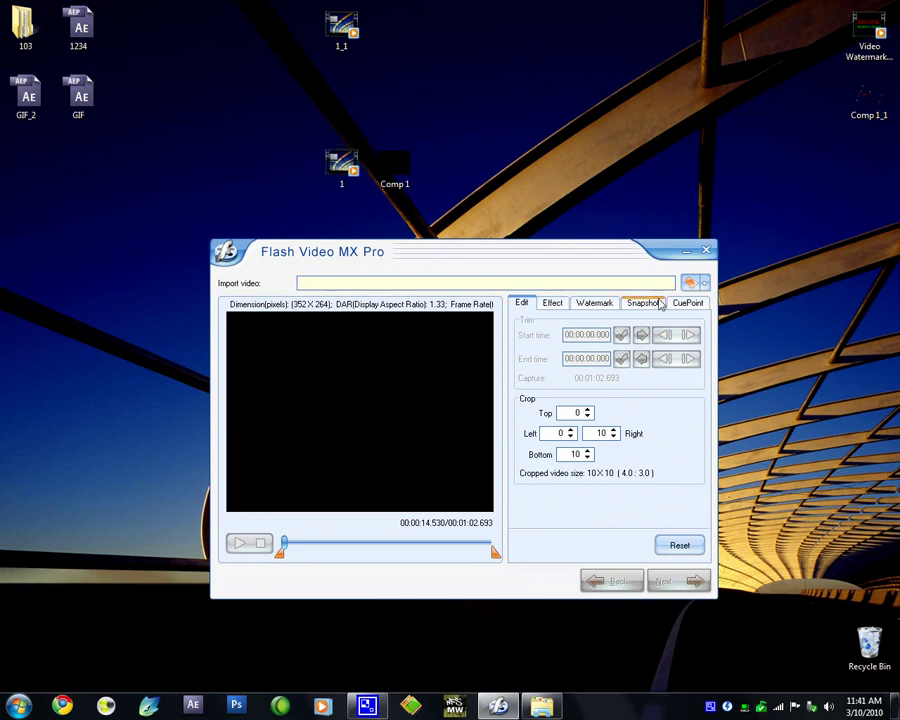
Import the video file 1 from the Desktop folder and briefly play its preview.
click(692, 283)
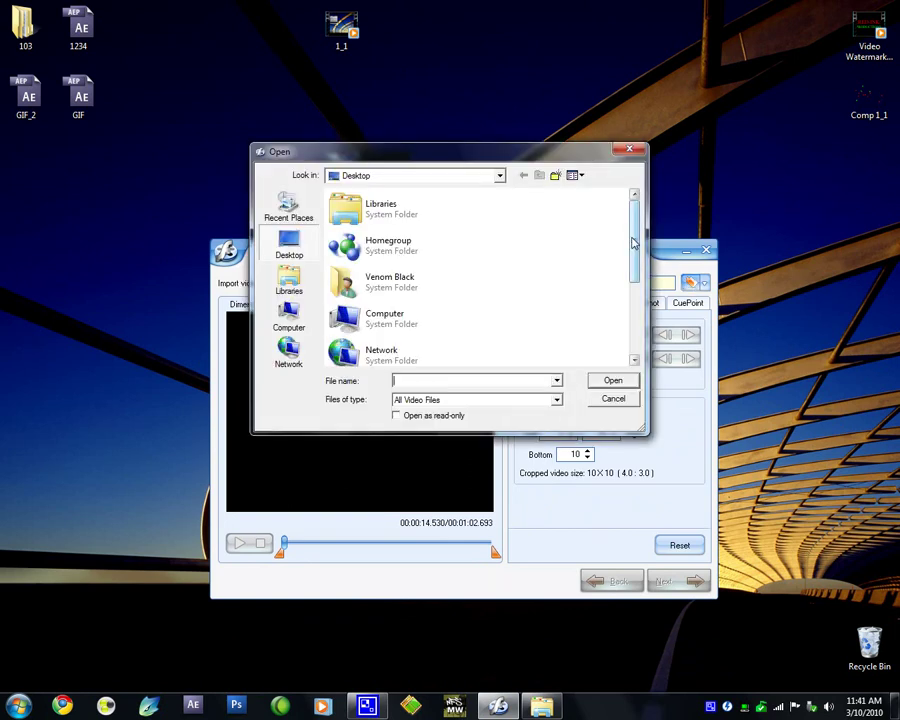
drag(632, 243, 632, 318)
click(380, 277)
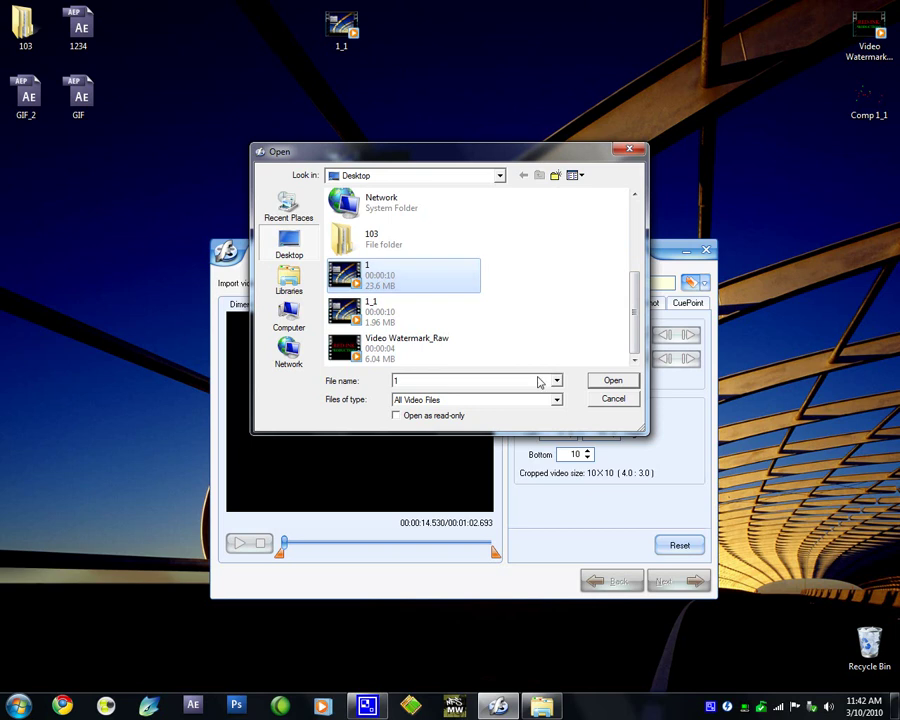
key(Return)
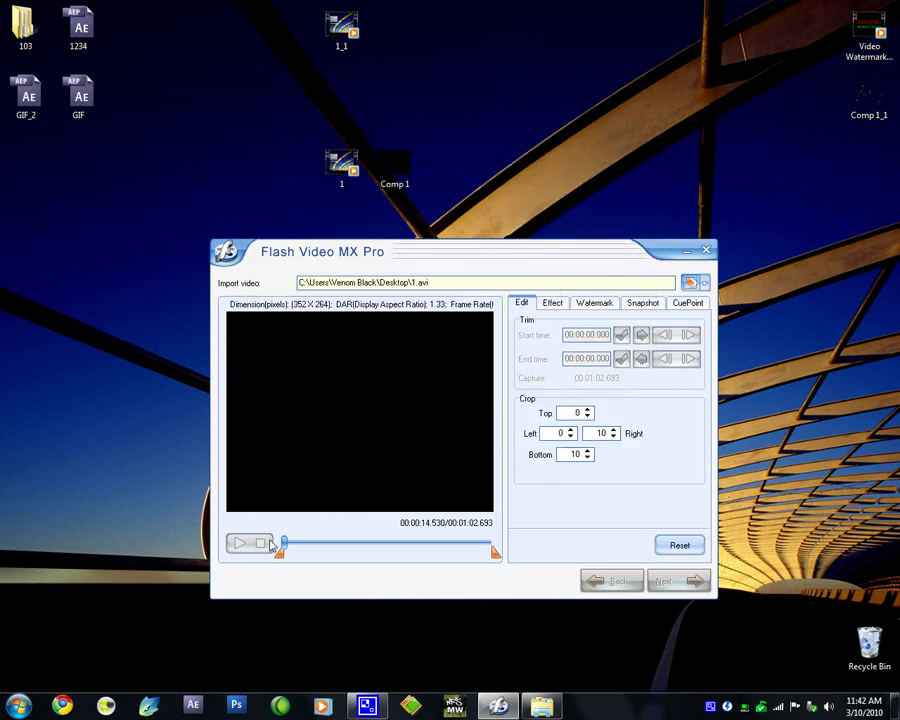
click(240, 543)
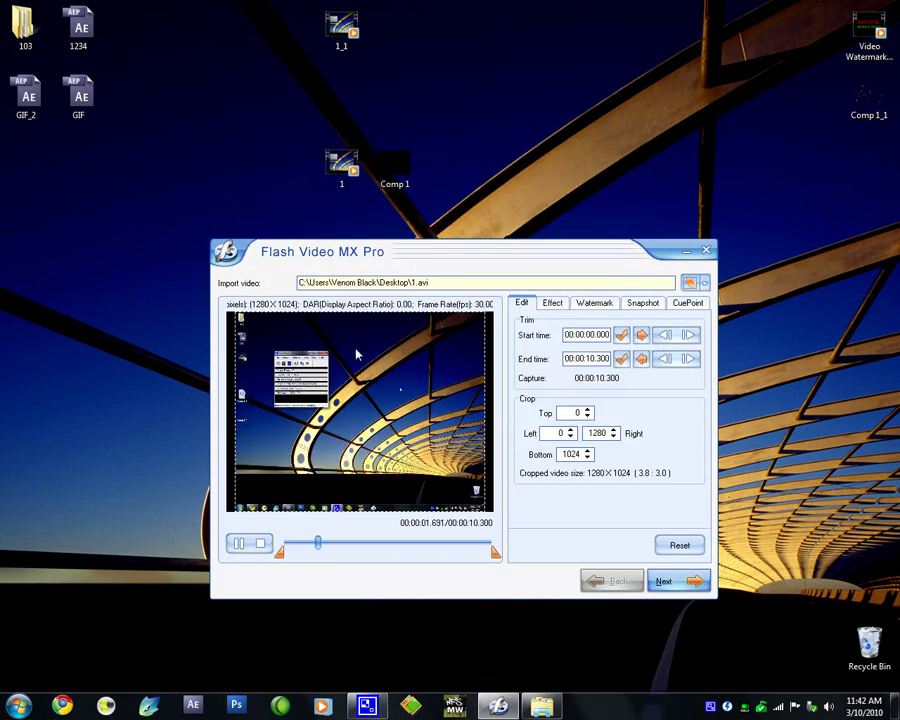
click(260, 543)
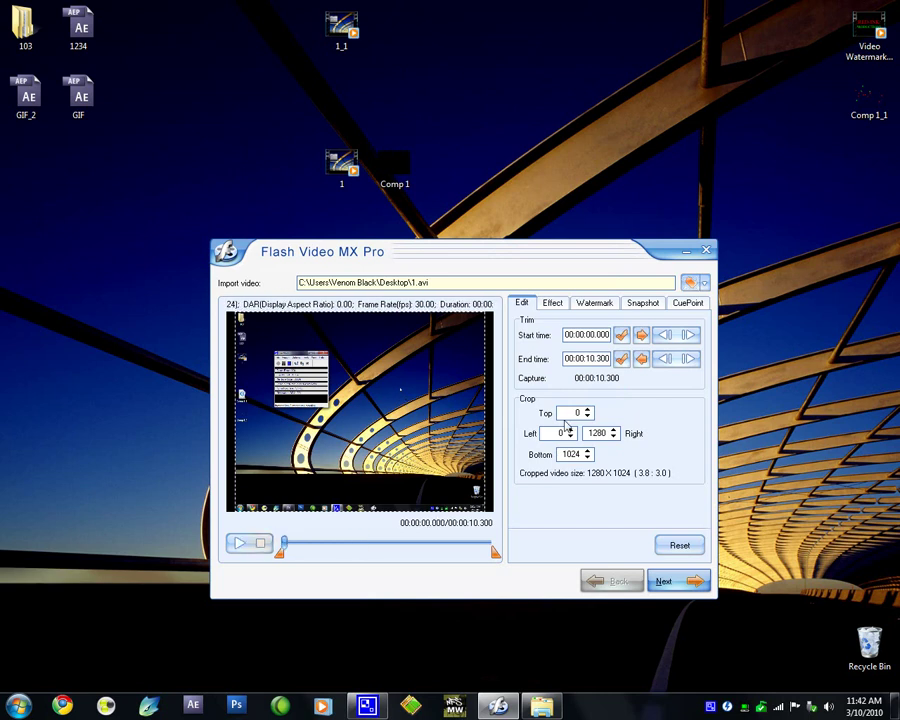
Add the Comp 1 GIF from the Desktop as an image watermark and play the video preview to check it.
click(594, 302)
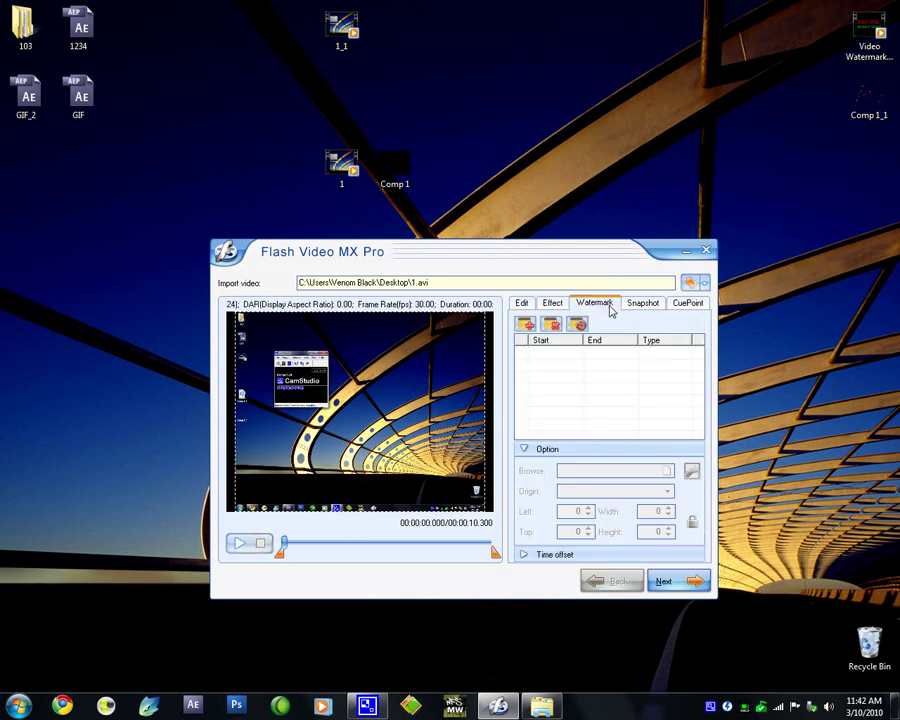
click(526, 324)
click(541, 337)
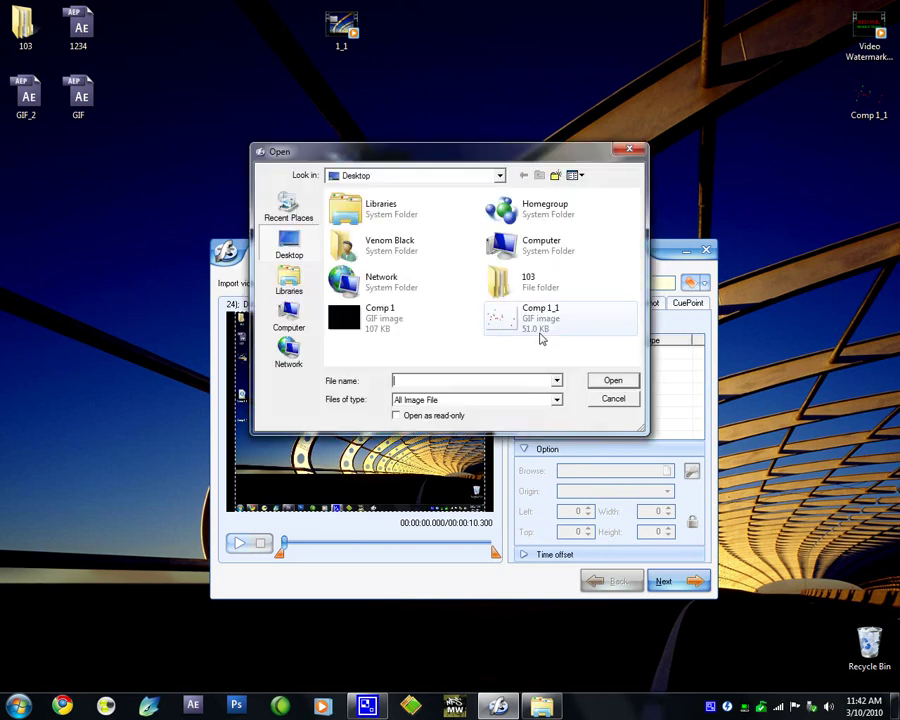
click(530, 320)
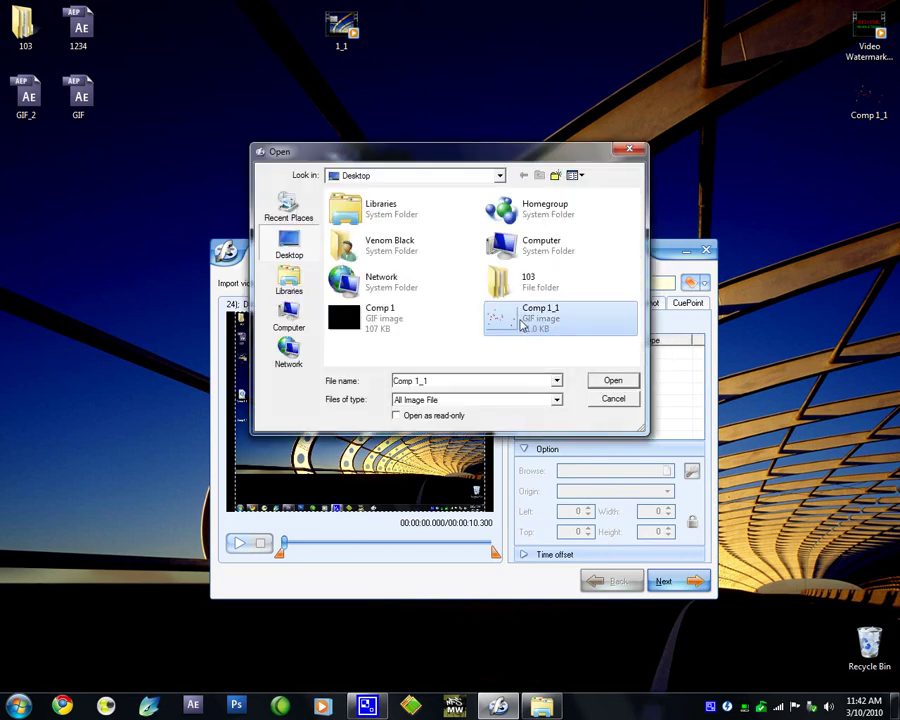
click(381, 325)
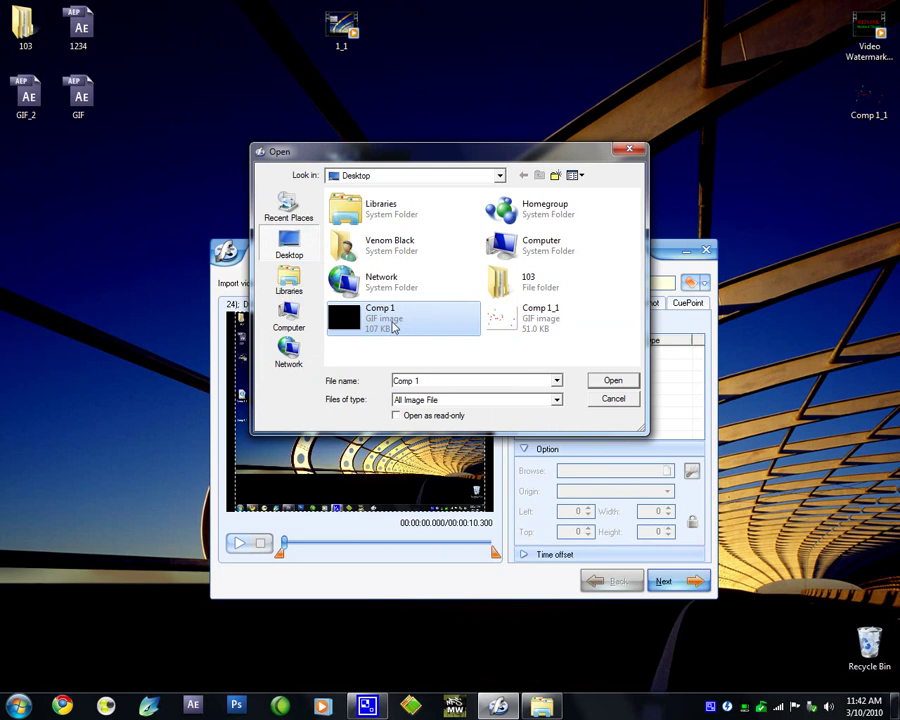
click(602, 380)
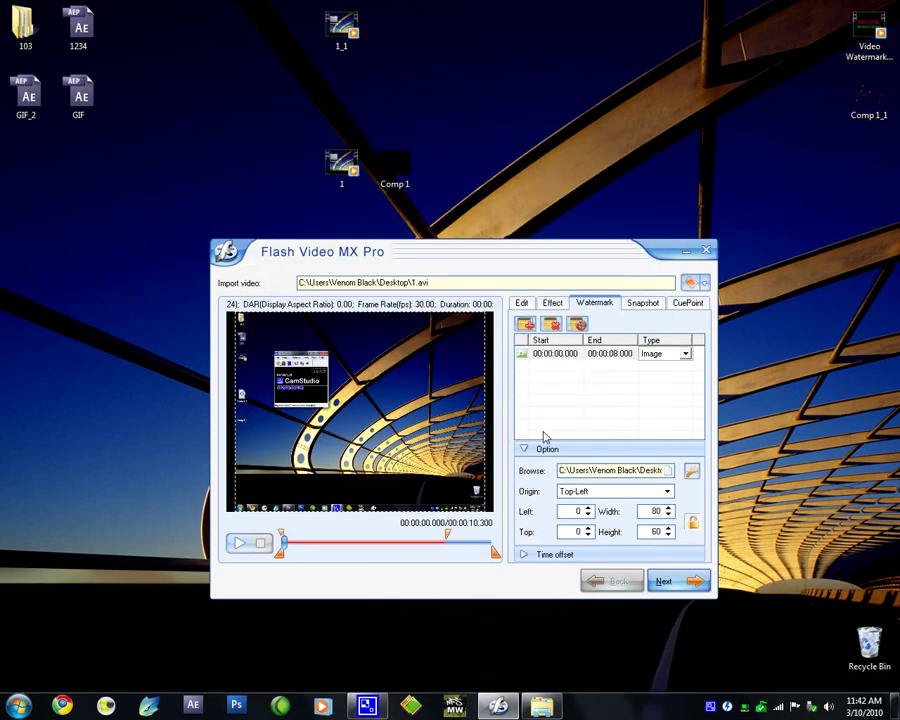
click(240, 545)
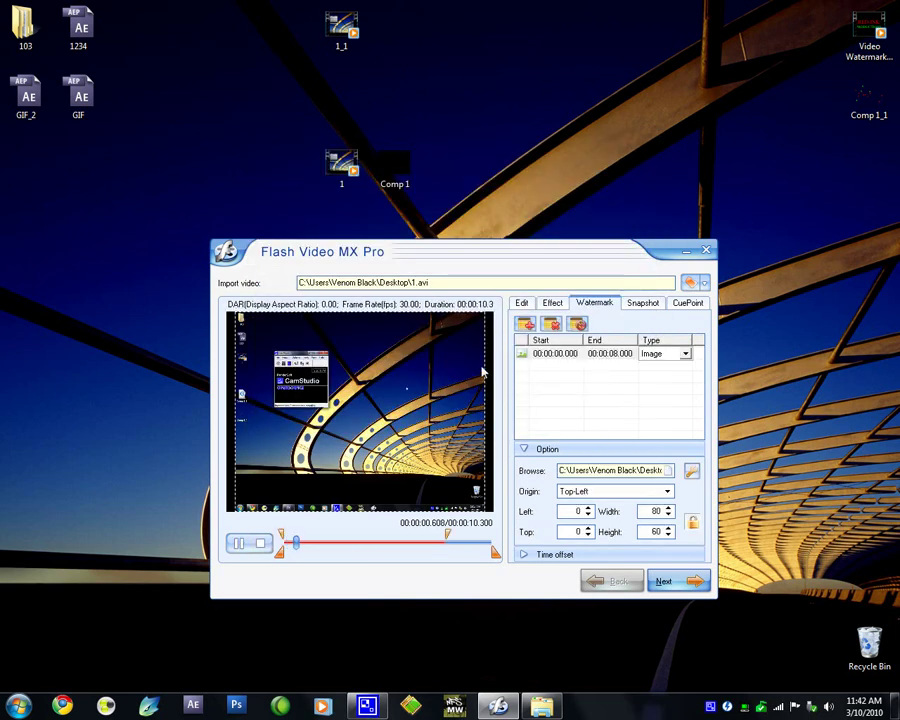
click(240, 543)
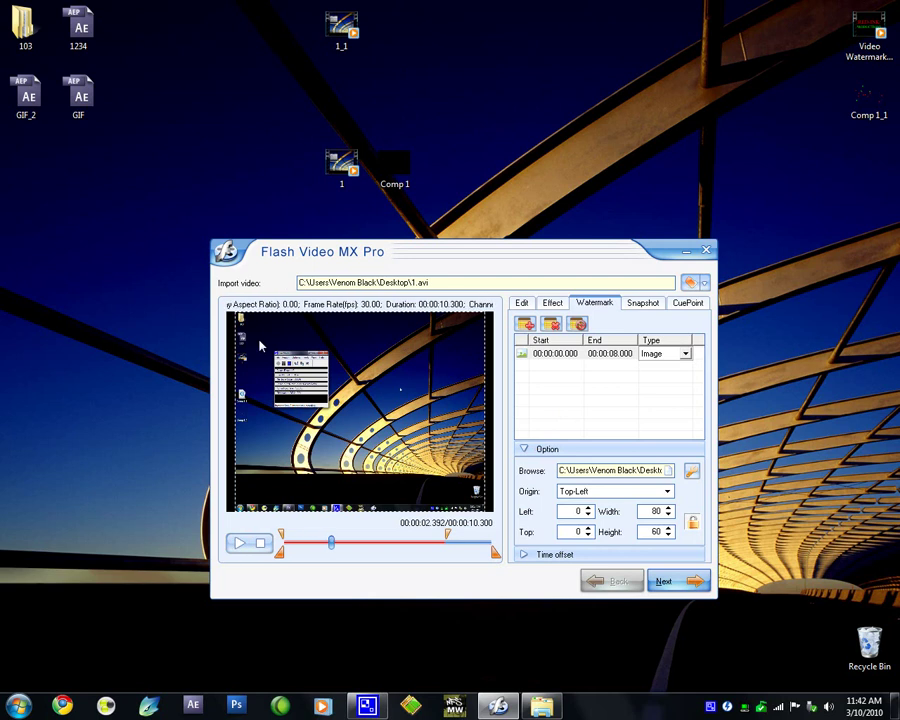
Set the watermark's origin to Top-Right with a left offset of -350 and replay the preview from the start.
click(609, 492)
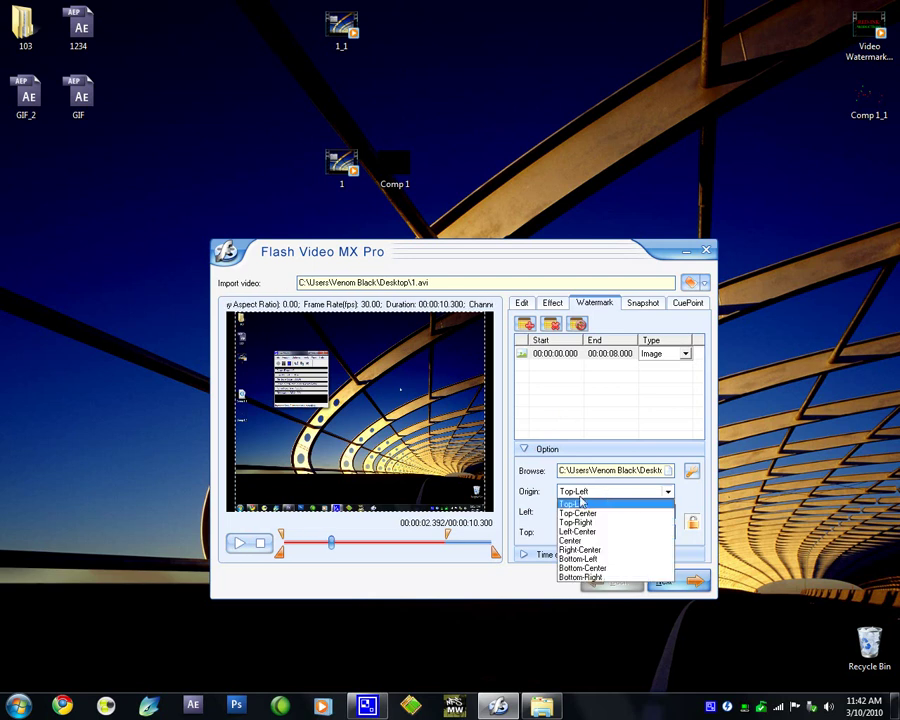
click(581, 522)
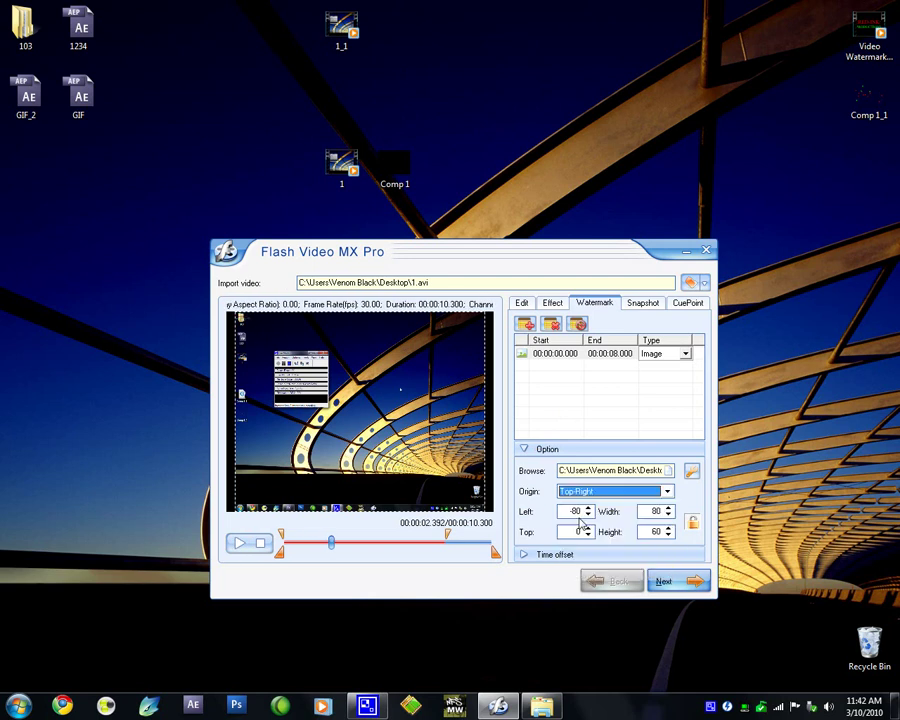
click(588, 509)
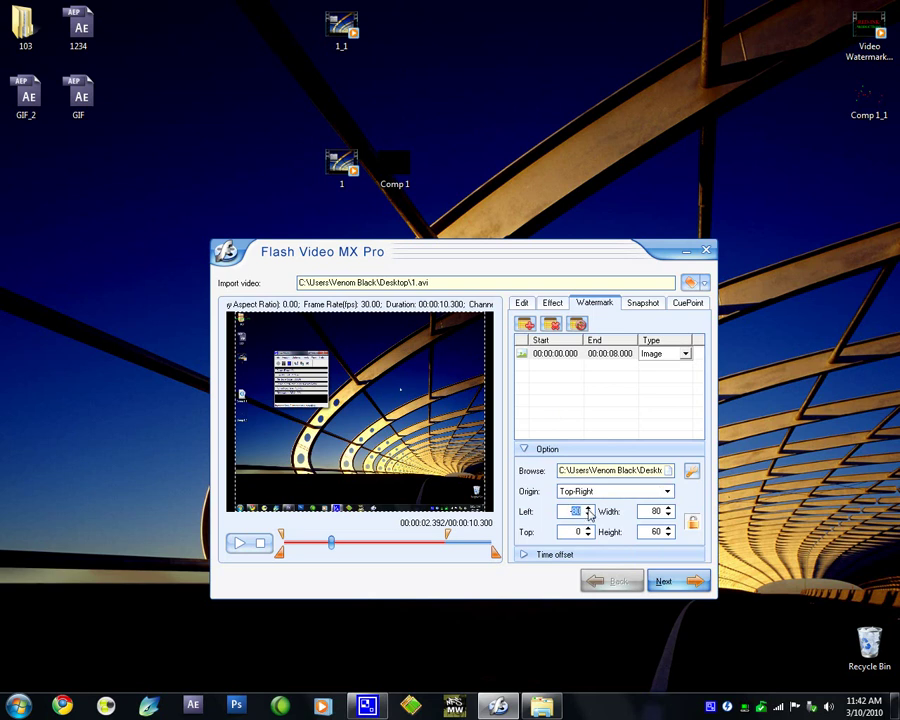
text(-350)
click(566, 407)
drag(333, 543, 284, 543)
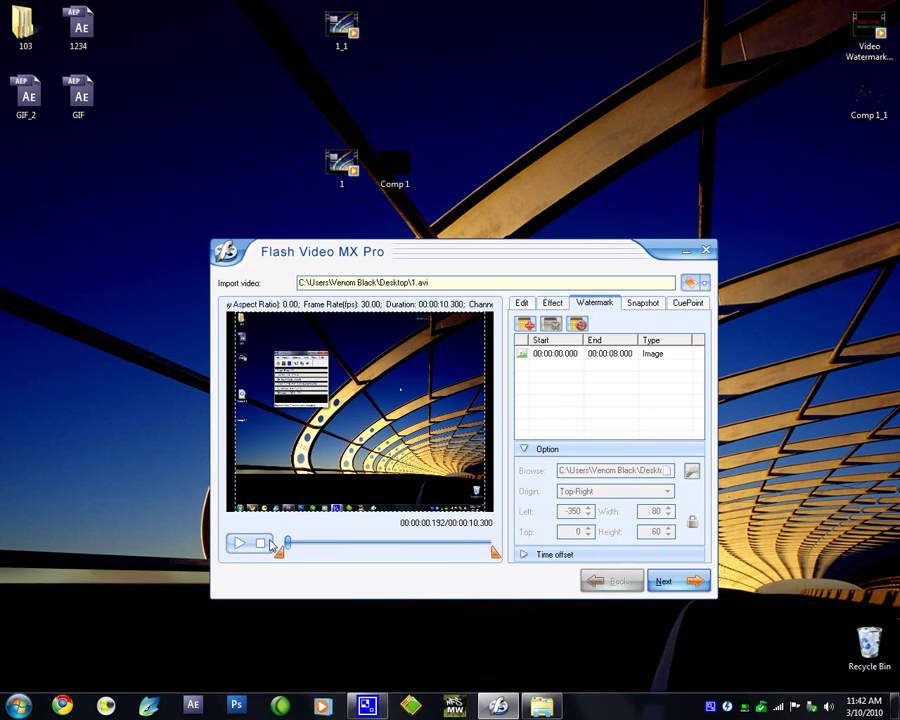
click(238, 543)
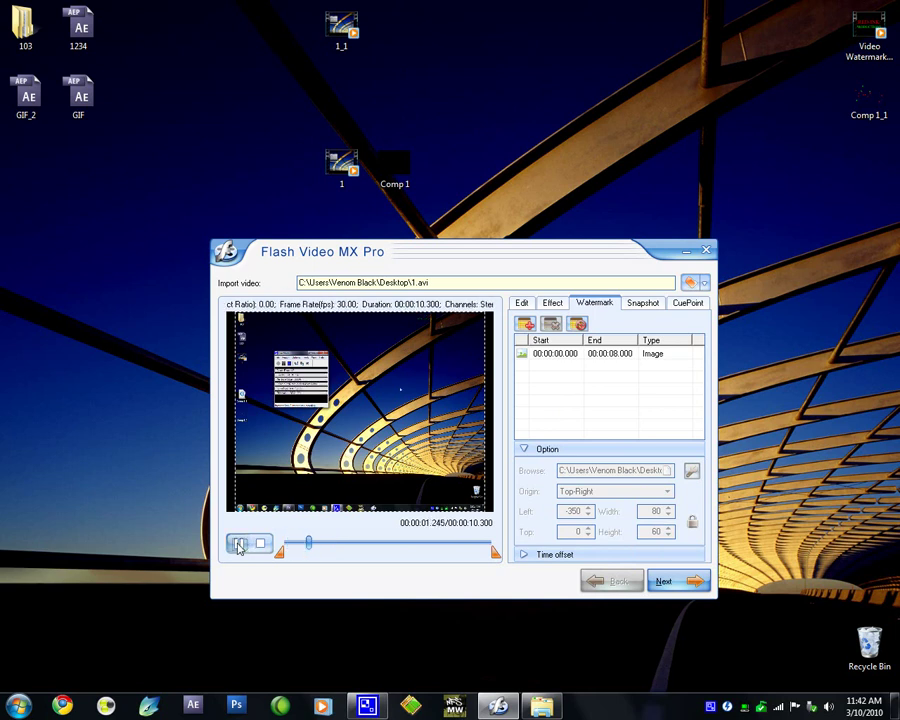
click(261, 543)
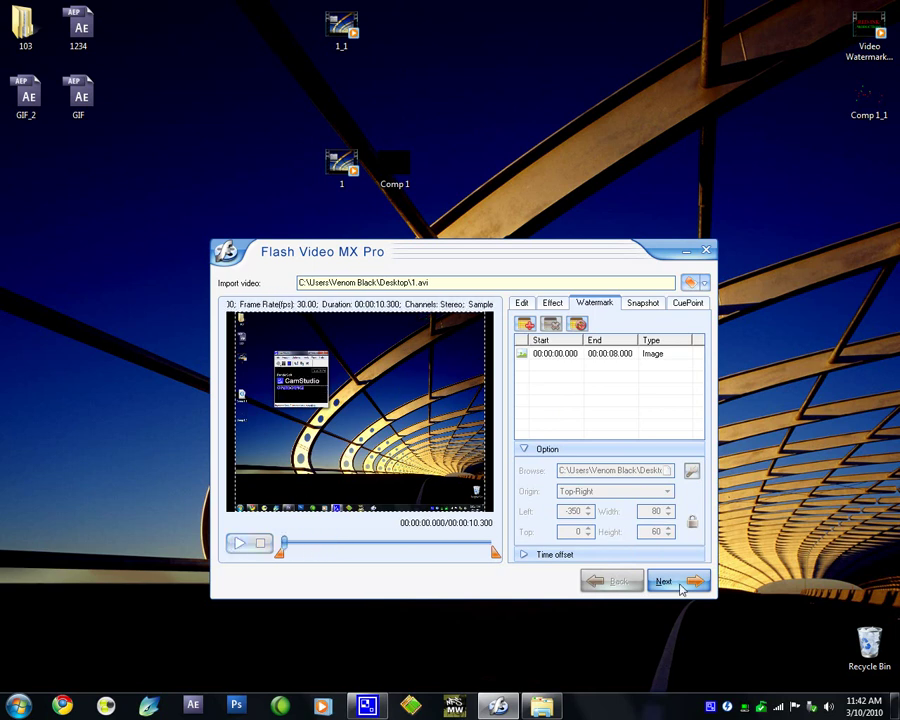
Set the image watermark's width to 300 with proportional height 225 and preview the enlarged watermark.
click(575, 358)
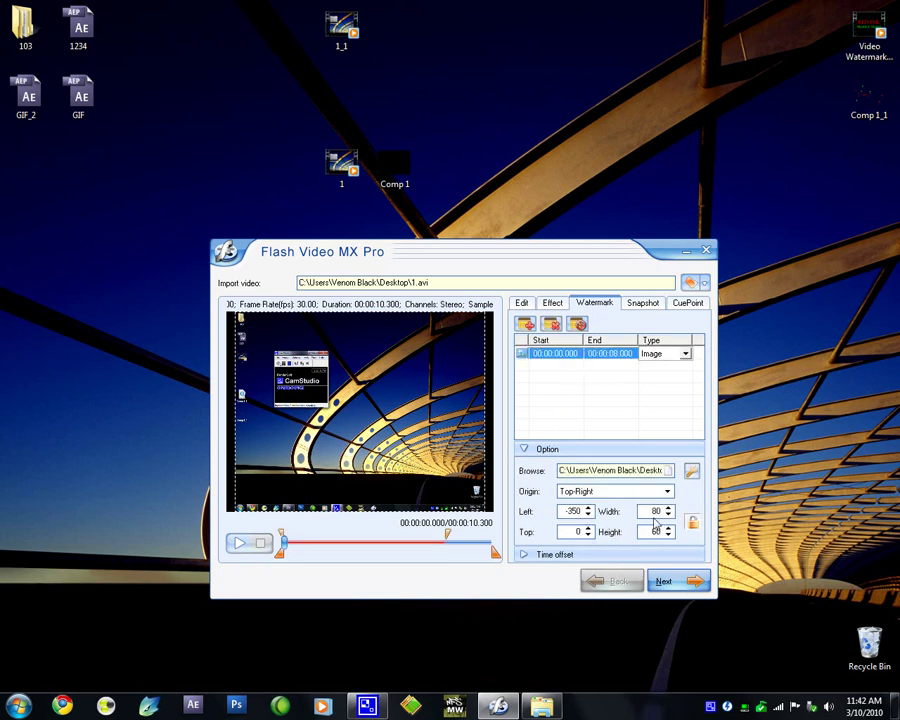
click(655, 516)
text(225)
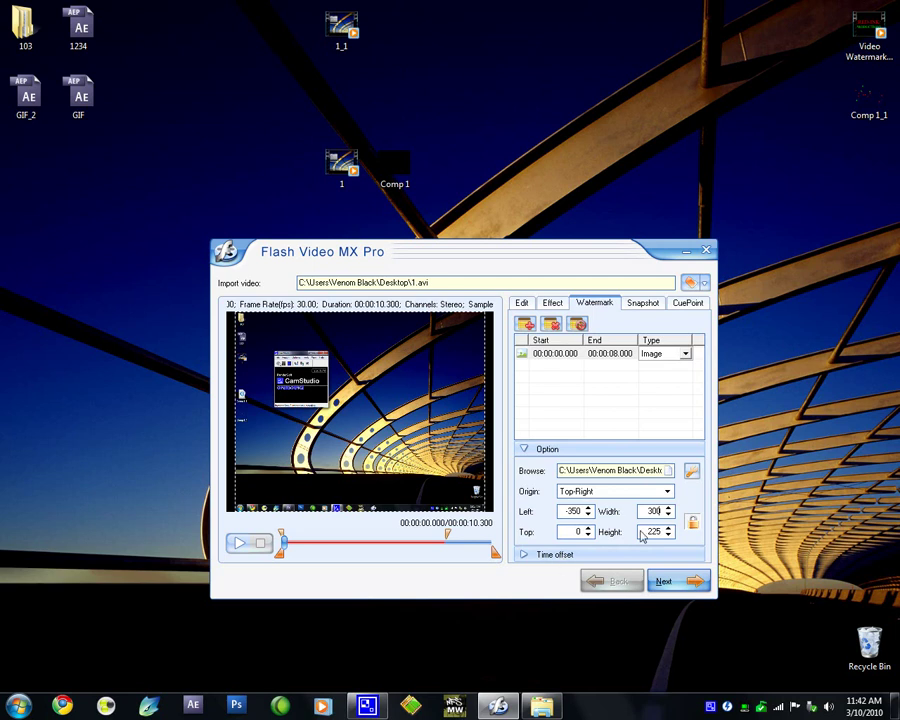
click(250, 545)
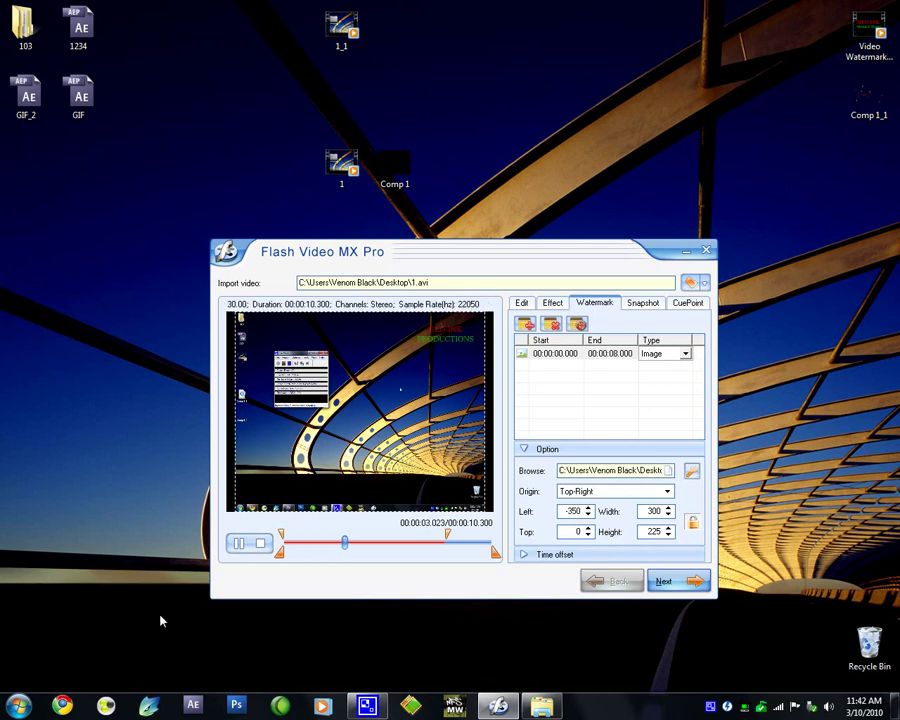
click(259, 543)
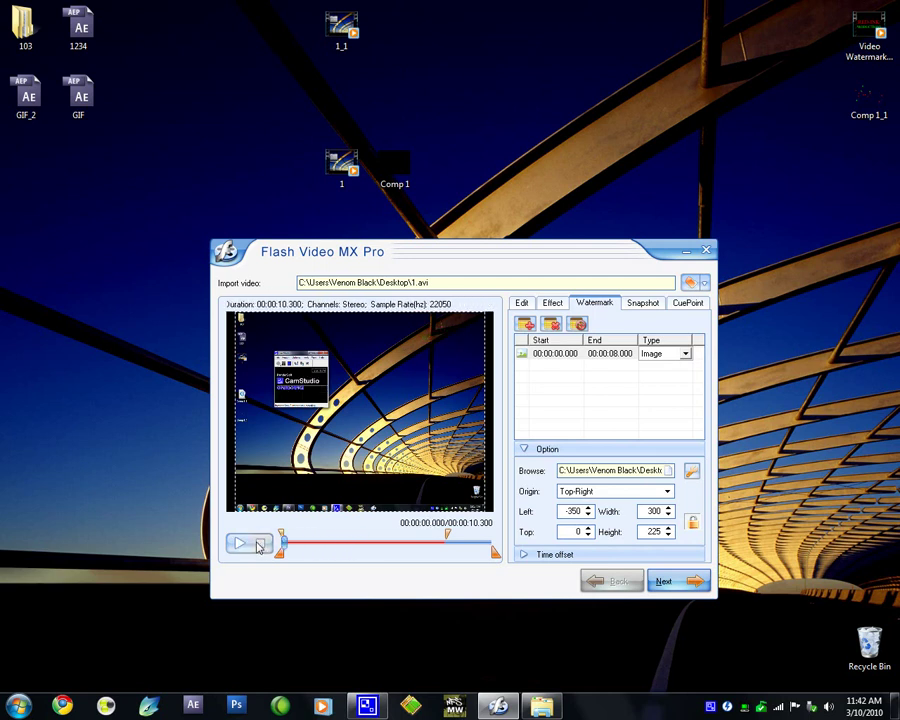
Proceed to the export settings, set the video codec to H.264 and turn off Flash (SWF) generation.
click(687, 581)
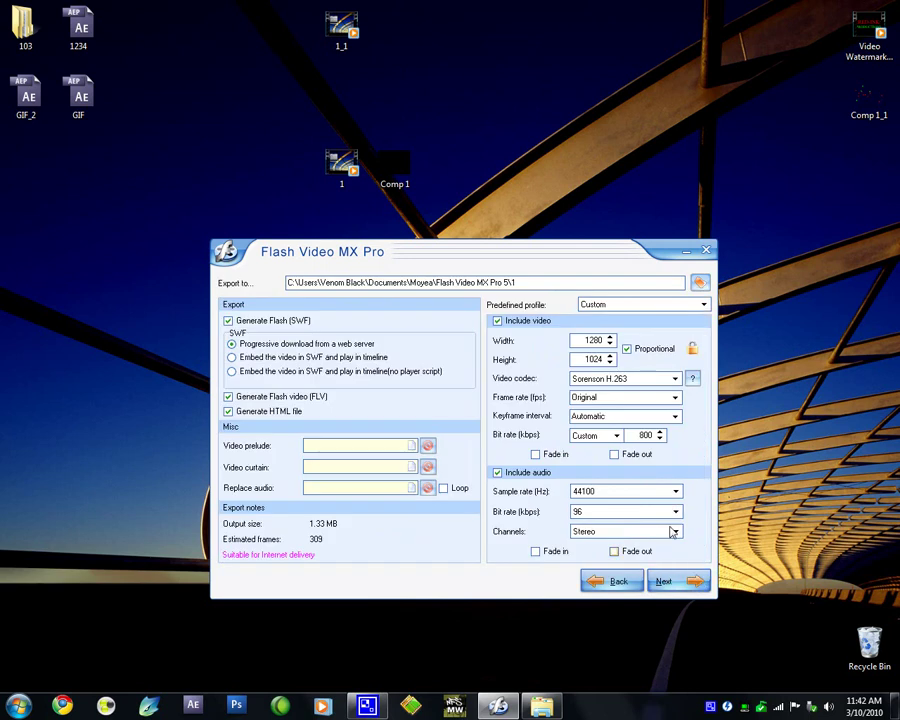
click(625, 379)
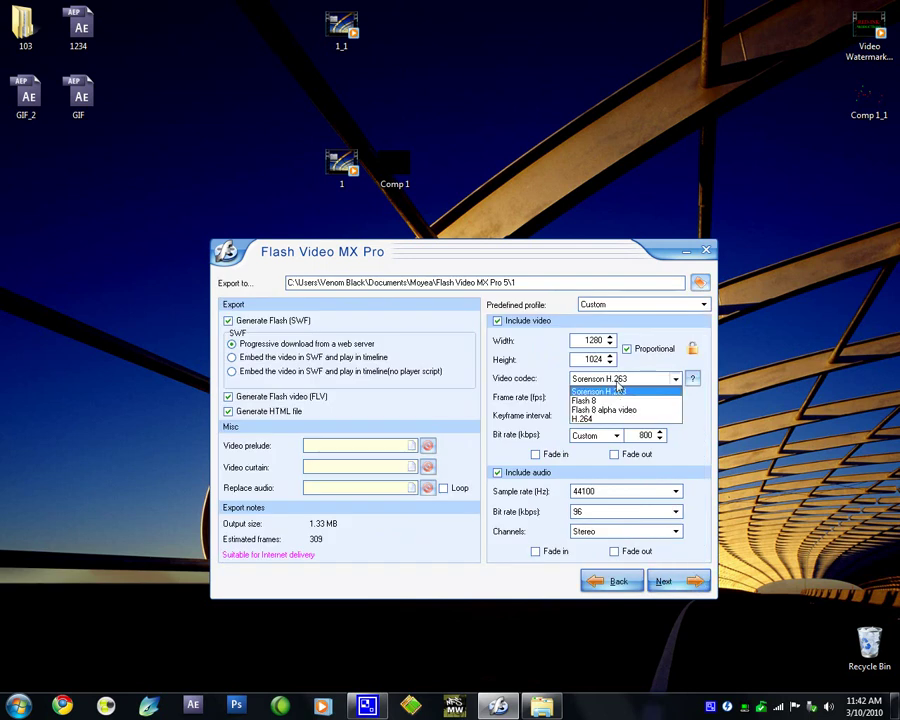
click(602, 421)
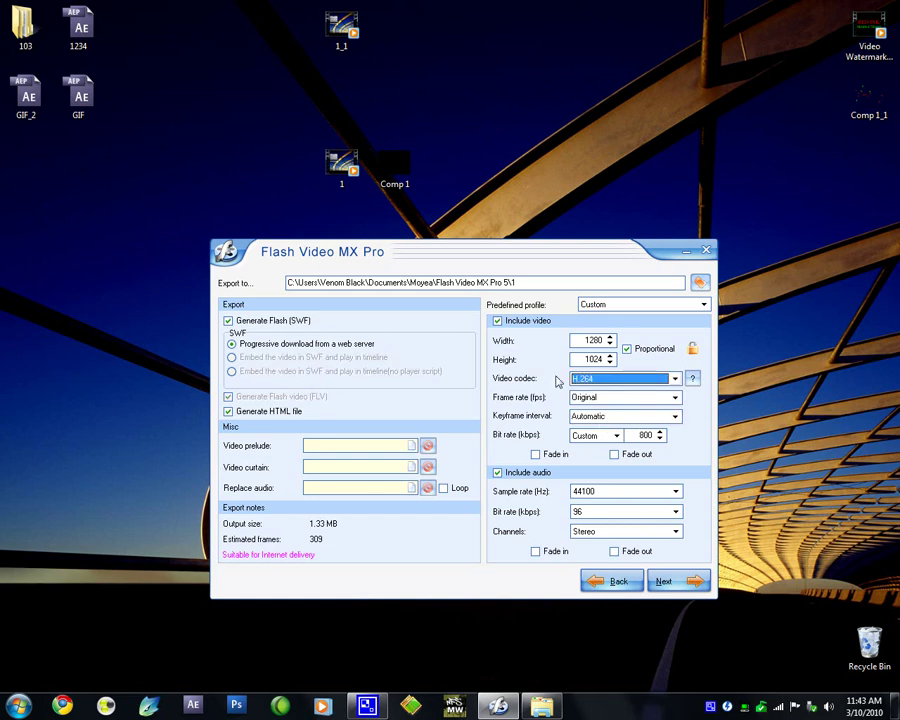
click(229, 321)
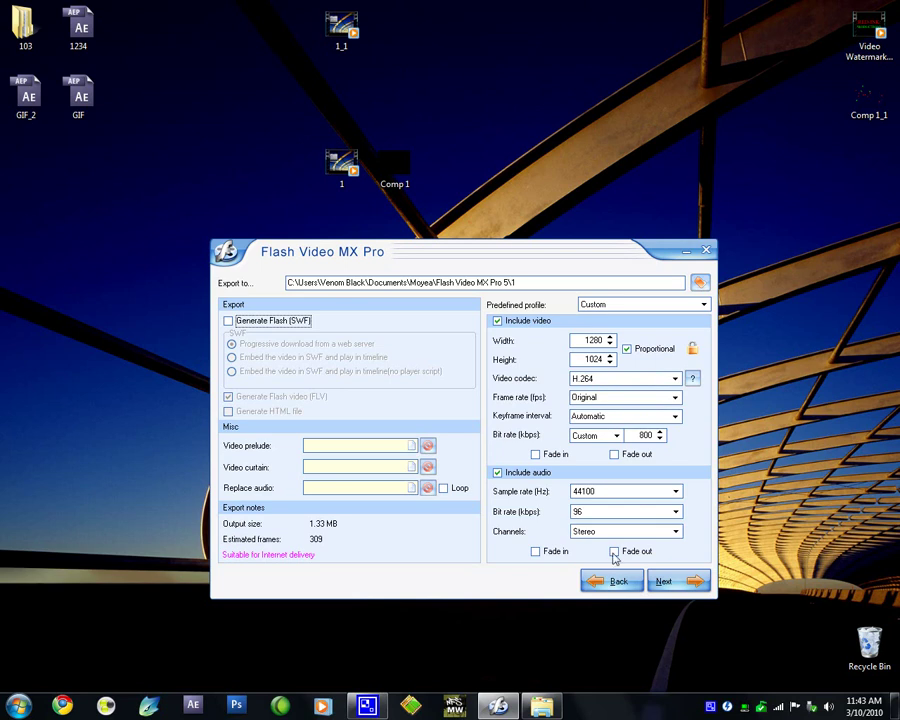
Proceed to the export summary, check the export path and start converting 1.avi to FLV.
click(670, 581)
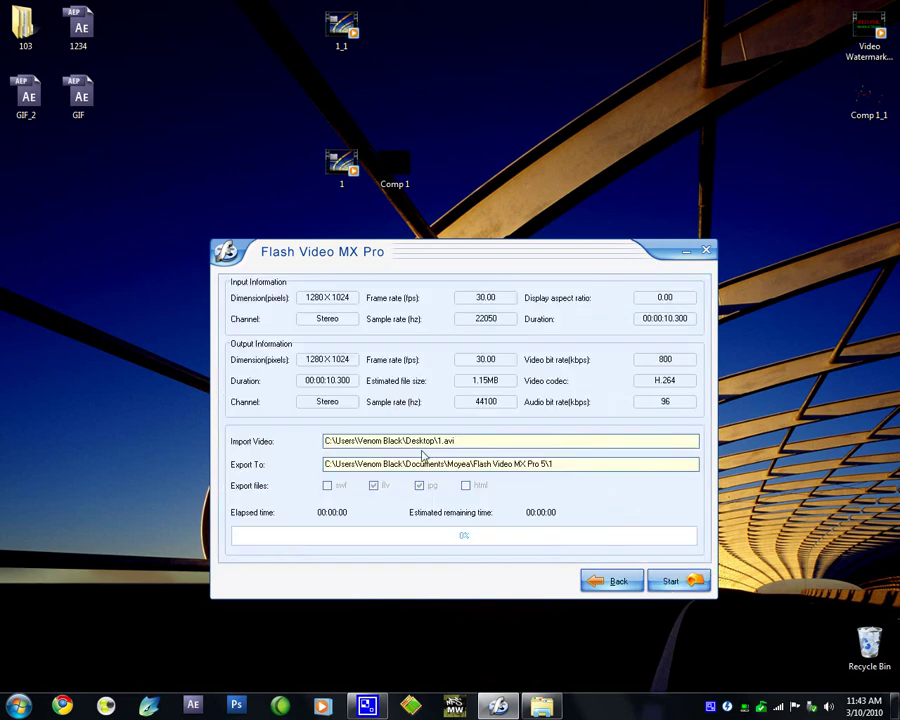
drag(570, 470, 311, 473)
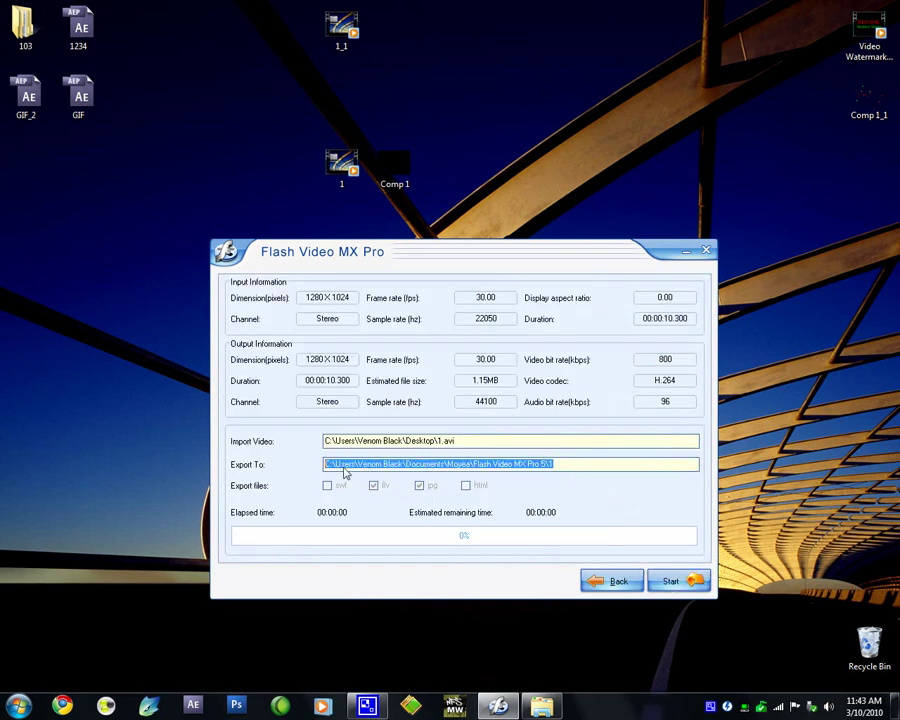
click(430, 470)
drag(483, 466, 560, 461)
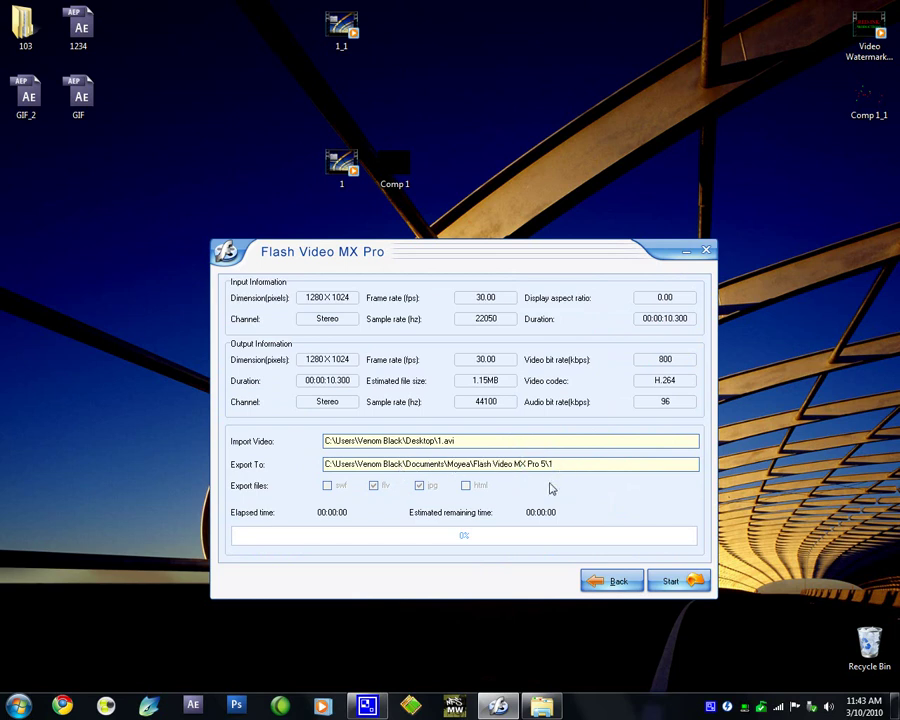
click(667, 585)
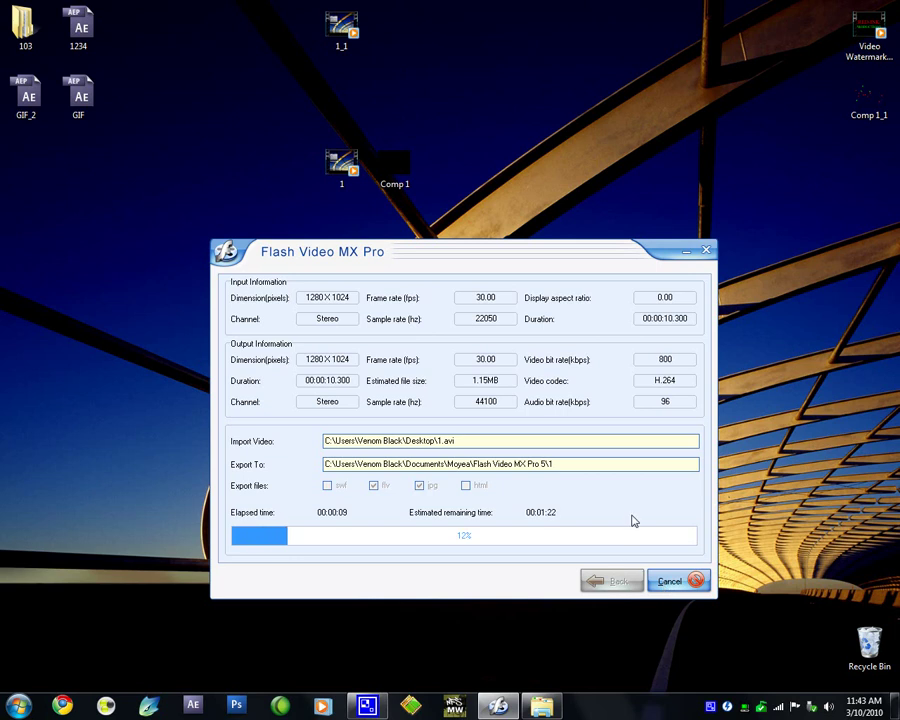
key(super)
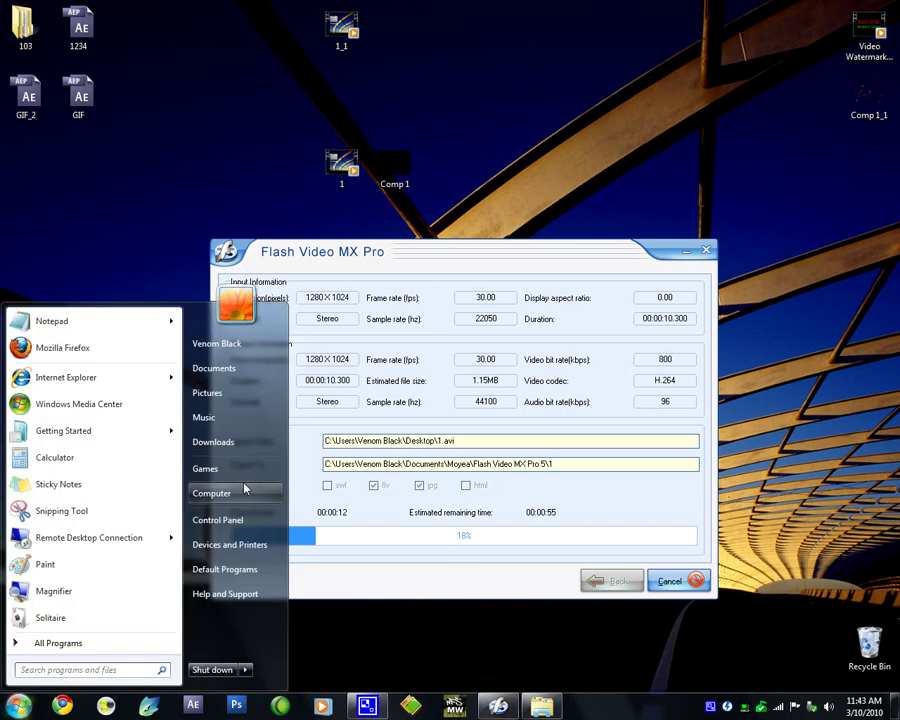
click(208, 417)
click(878, 7)
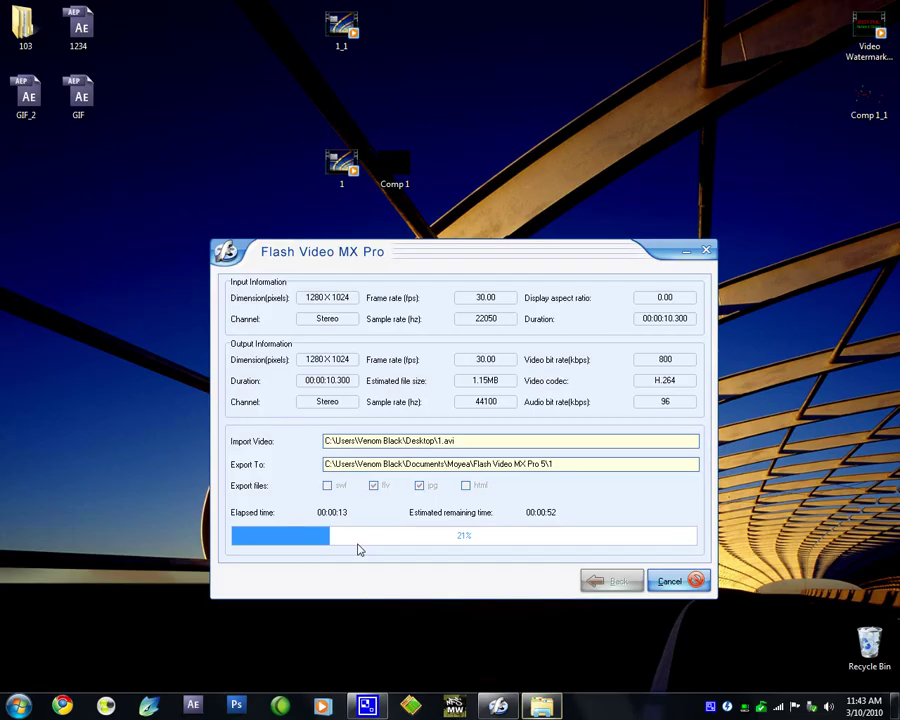
Open the export folder Moyea\Flash Video MX Pro 5 in the Documents library while the conversion runs.
click(18, 705)
click(213, 368)
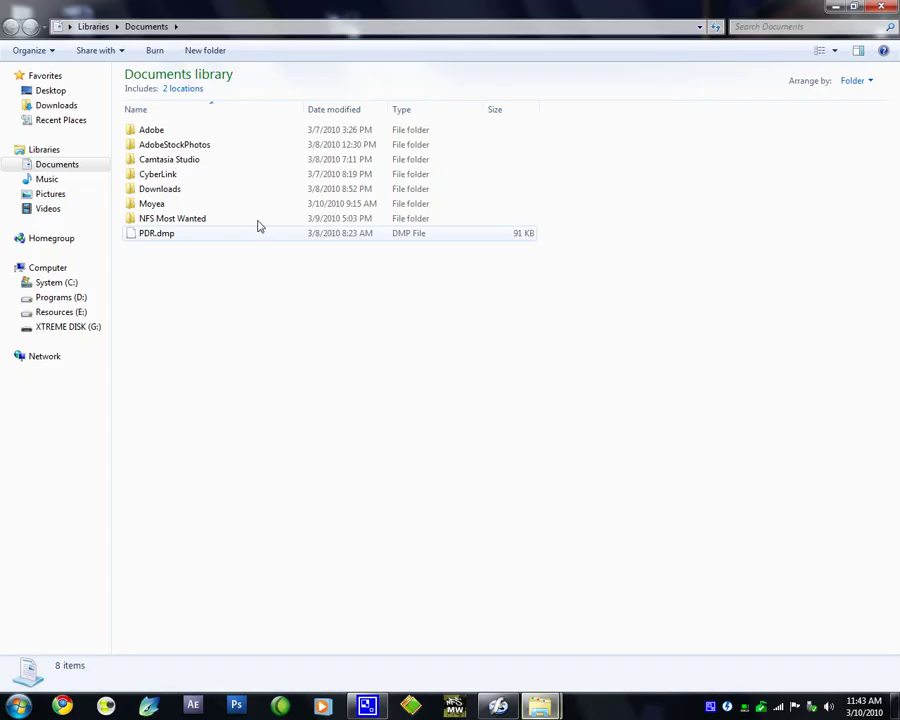
double_click(151, 205)
double_click(173, 132)
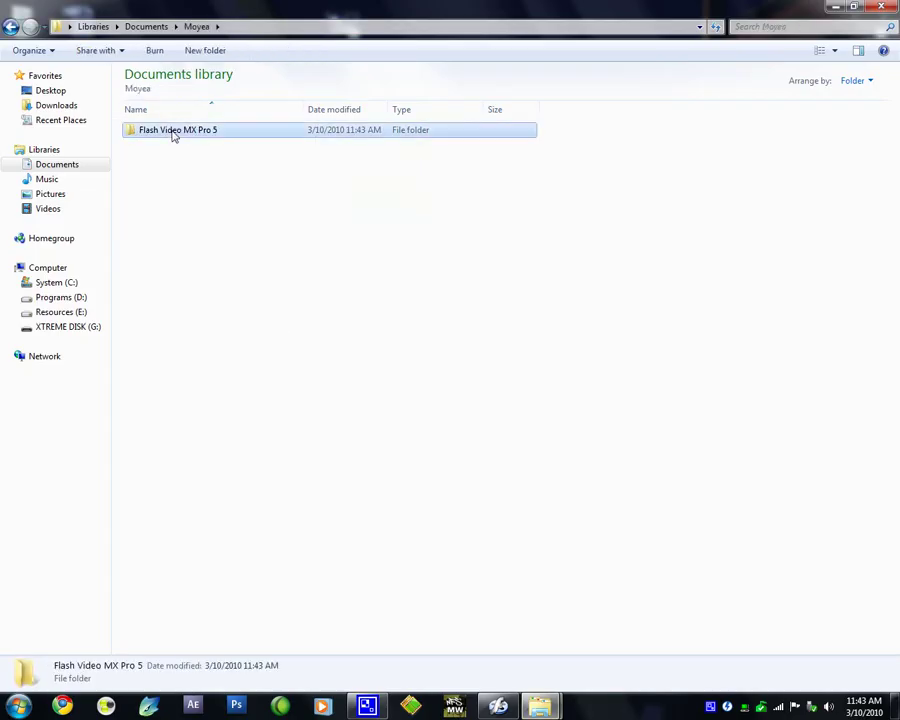
click(833, 8)
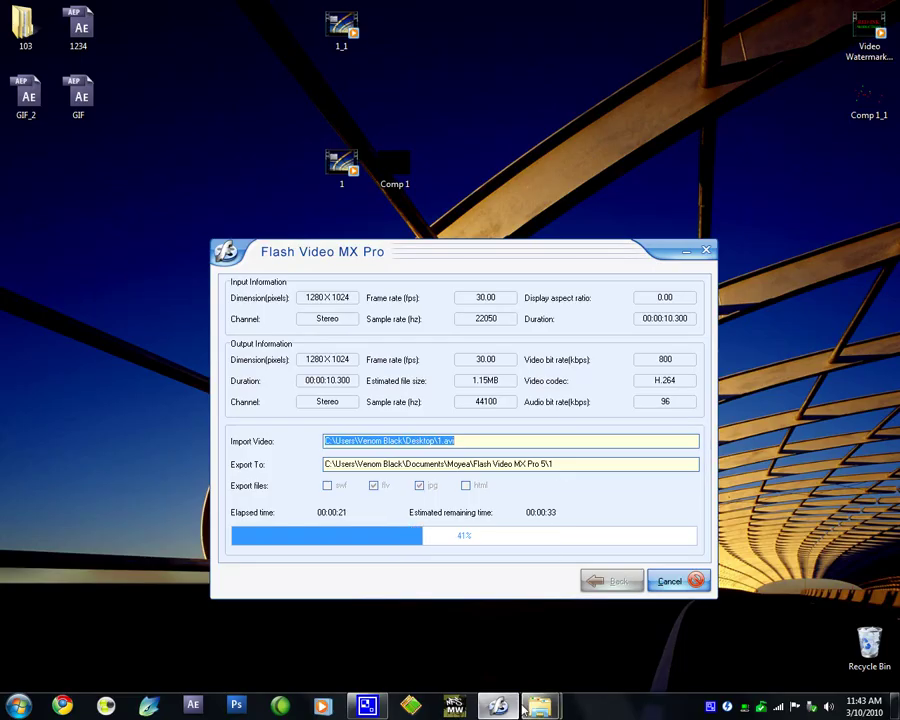
mouse_move(539, 706)
click(589, 601)
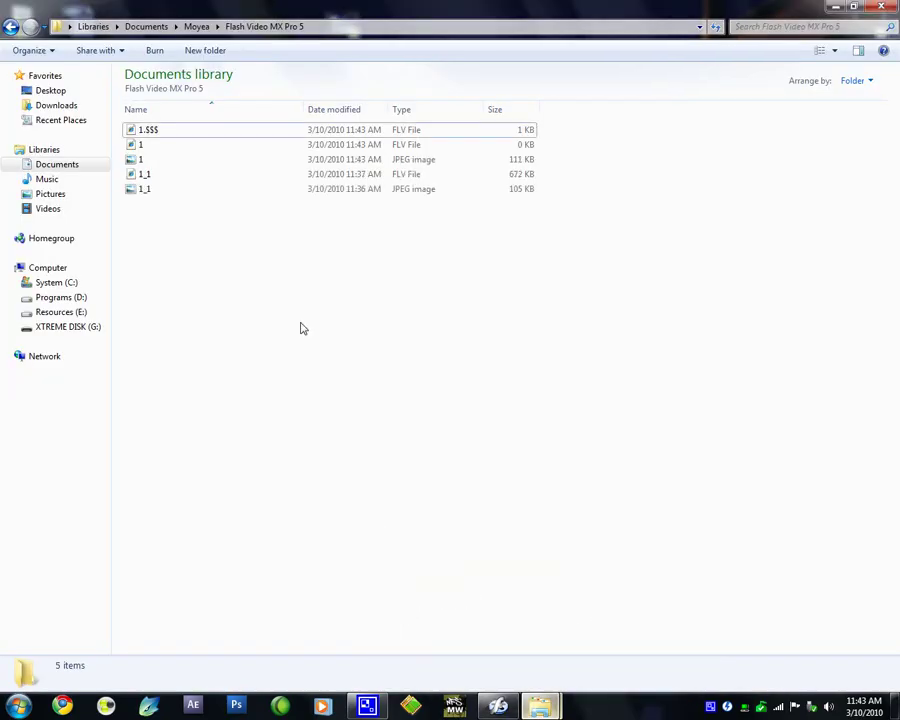
Delete the older 1_1 FLV and JPEG files from the export folder and close its window.
click(151, 160)
drag(183, 231, 143, 181)
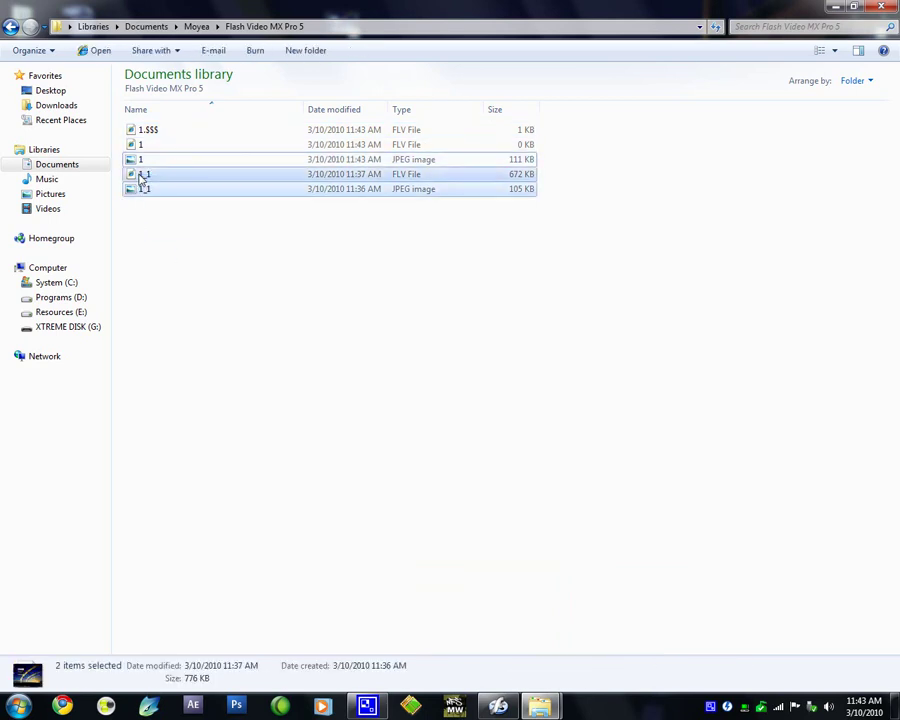
key(Delete)
click(481, 371)
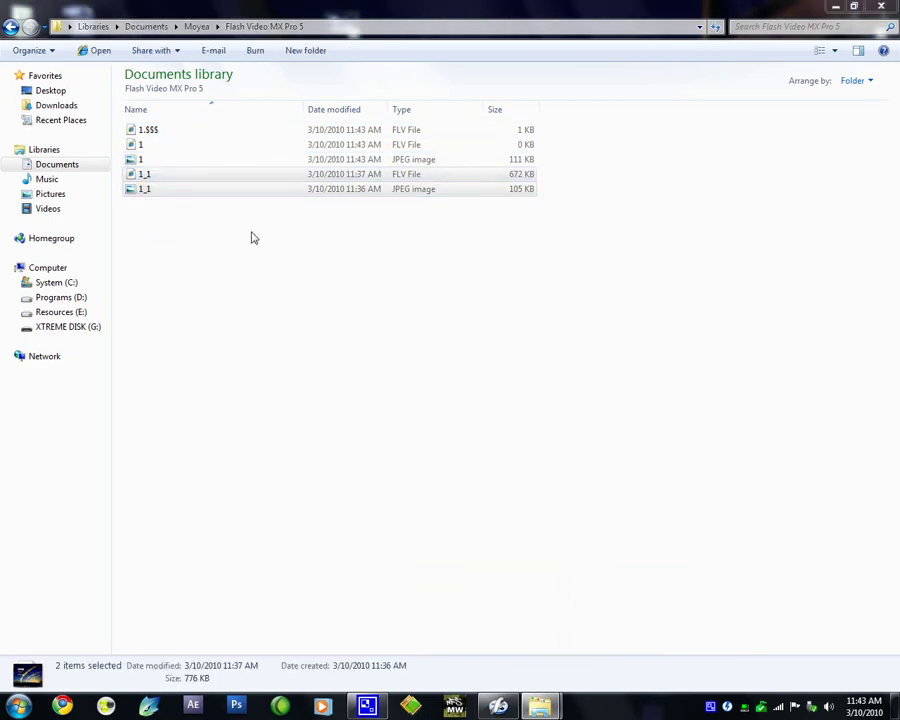
click(164, 134)
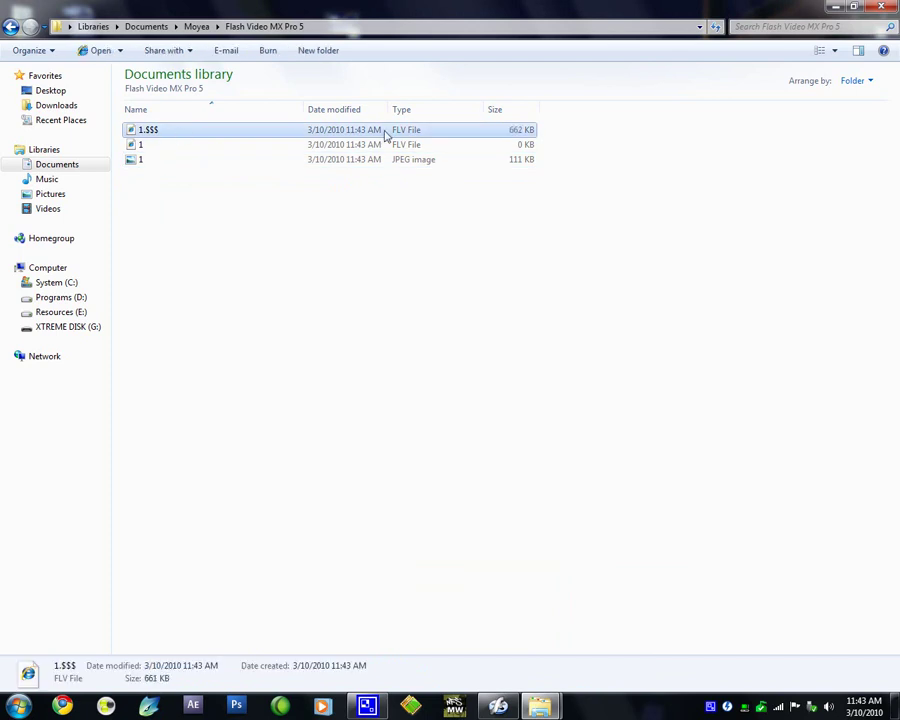
click(884, 6)
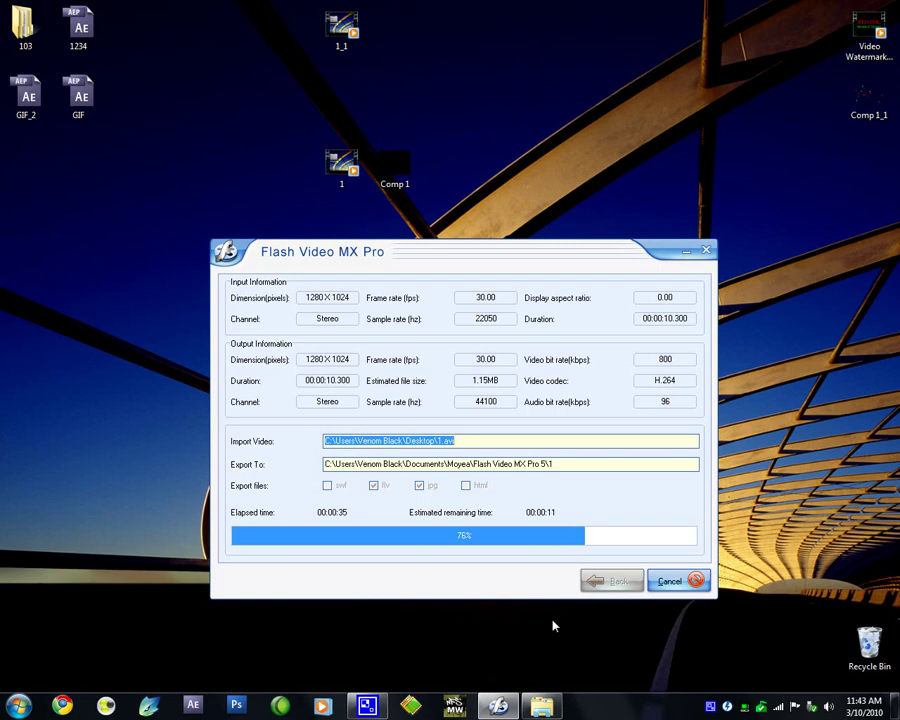
click(541, 706)
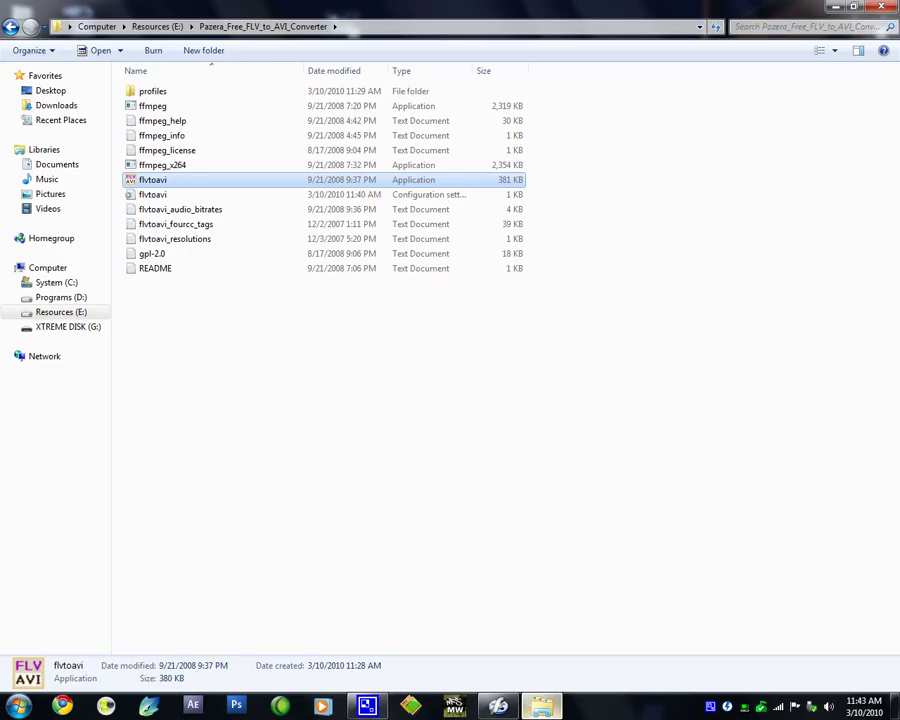
click(541, 706)
click(677, 635)
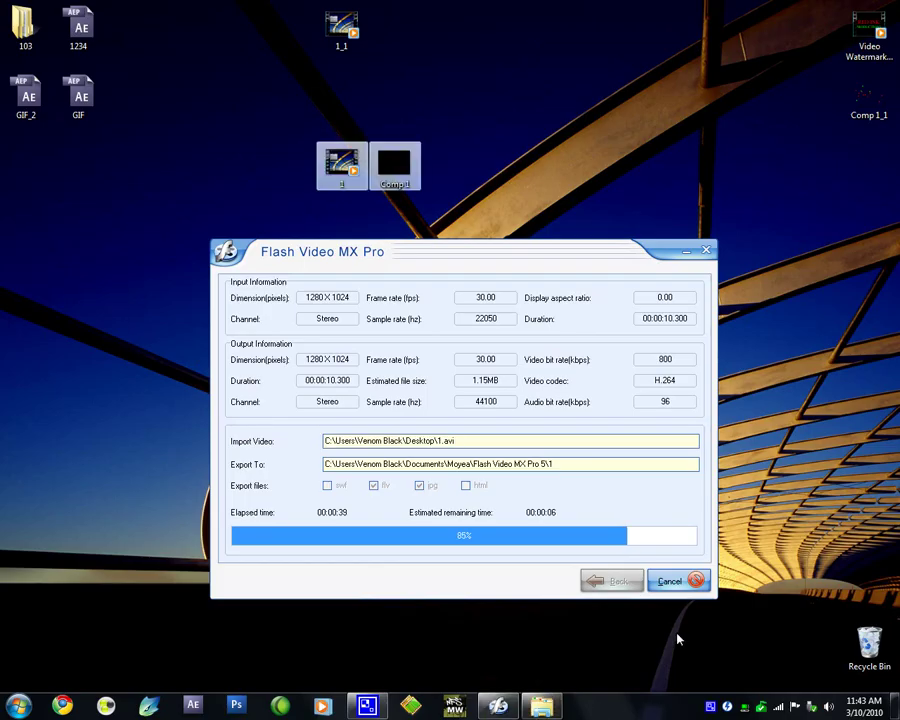
key(super)
click(230, 370)
double_click(168, 205)
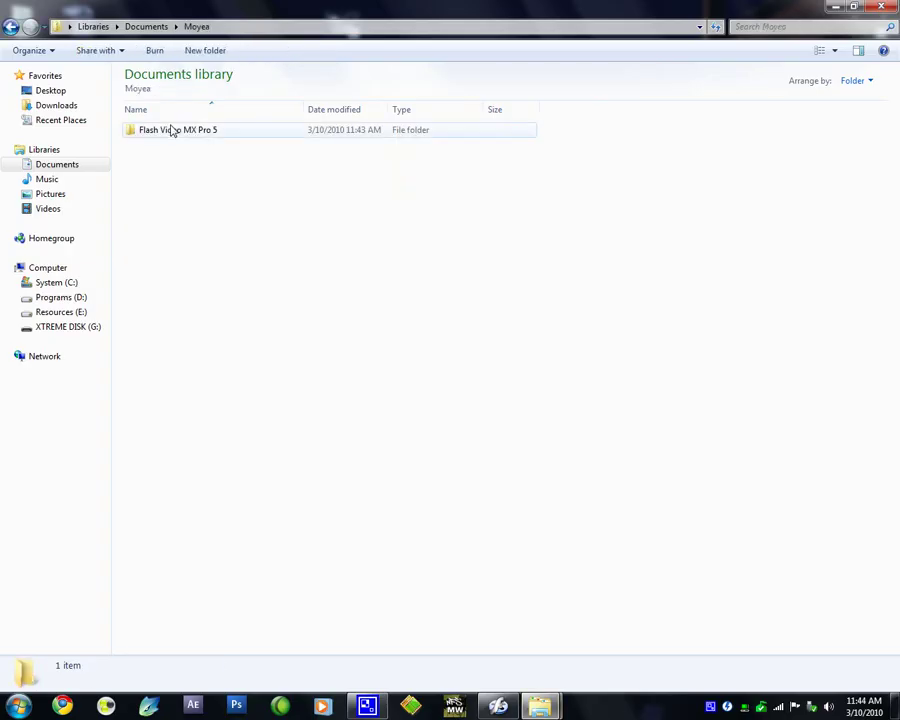
click(176, 130)
click(834, 6)
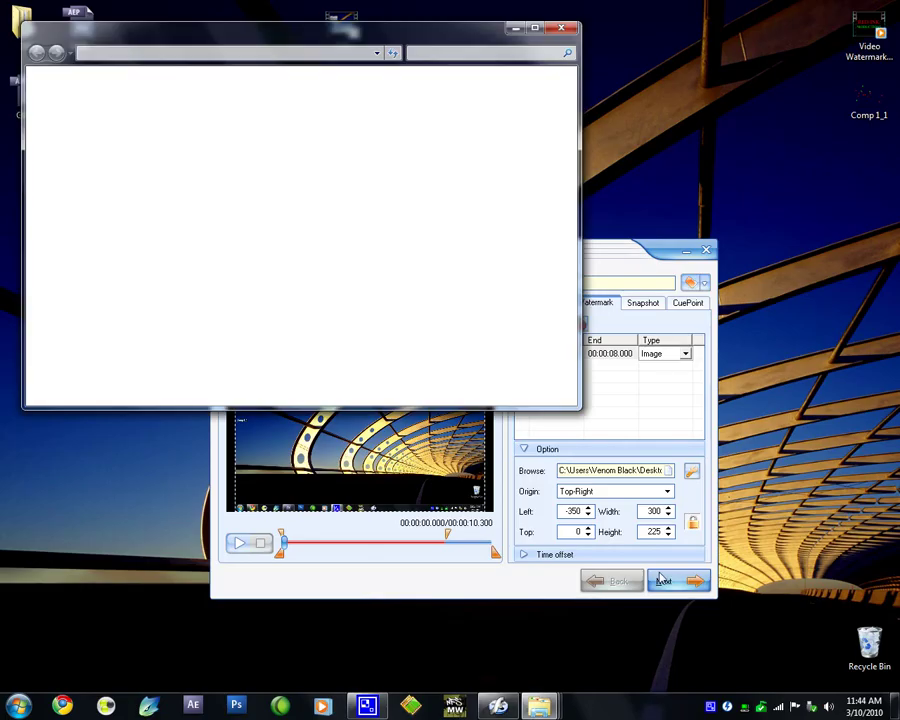
click(539, 706)
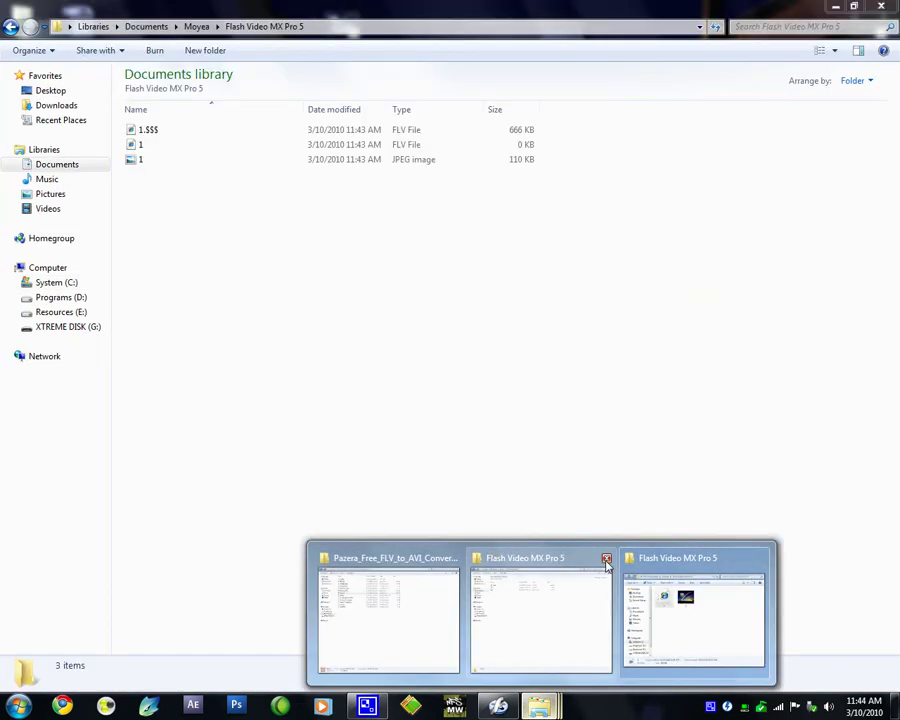
click(605, 557)
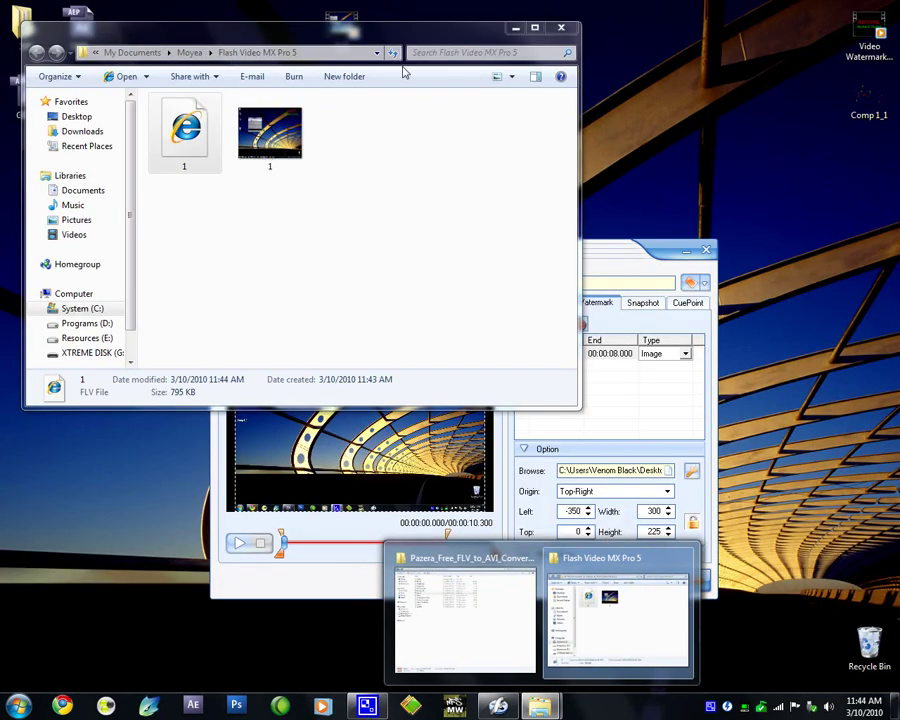
Try to open the exported 1 FLV file, and close the export folder and Flash Video MX Pro.
drag(376, 36, 540, 1)
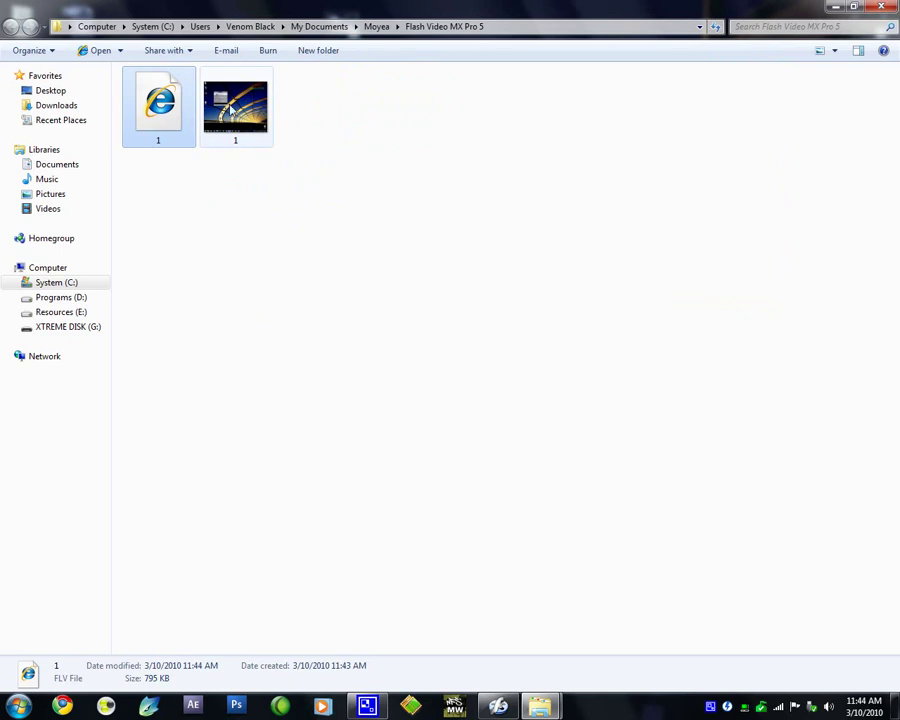
double_click(176, 106)
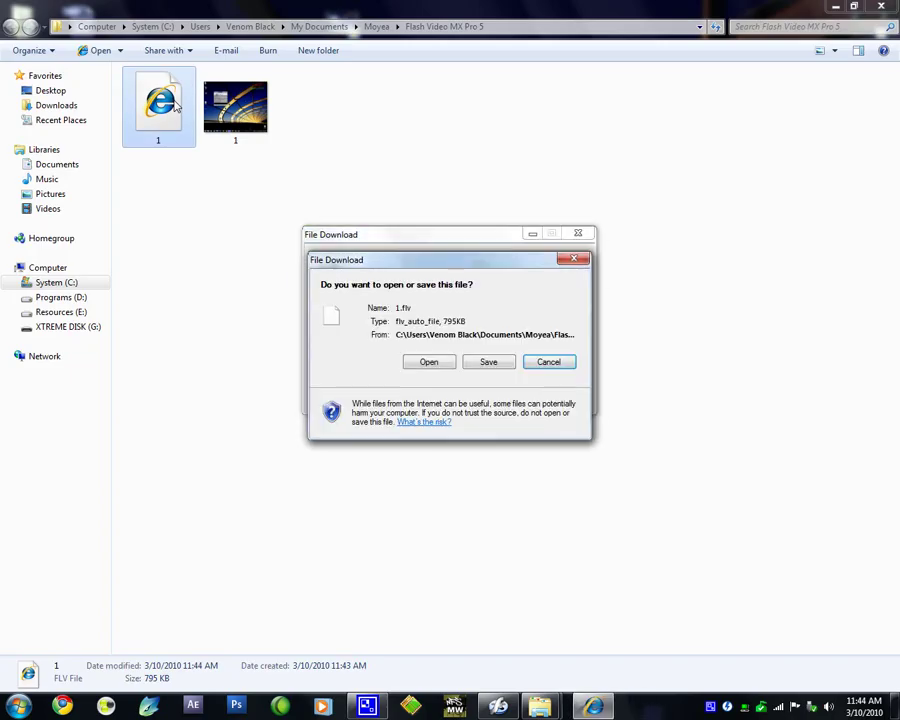
click(549, 362)
click(221, 120)
click(148, 103)
click(879, 6)
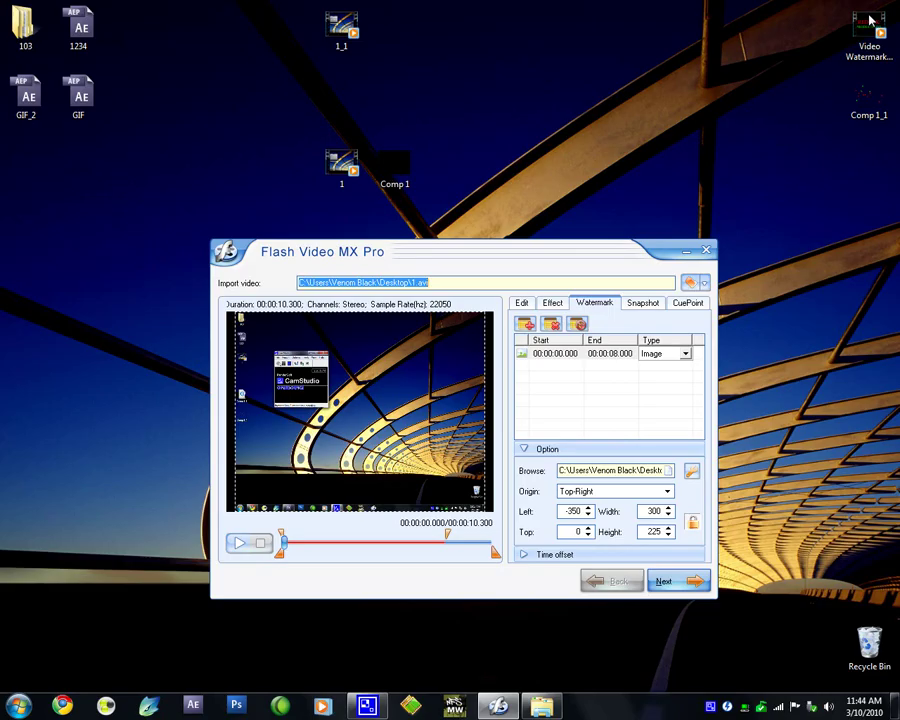
click(704, 251)
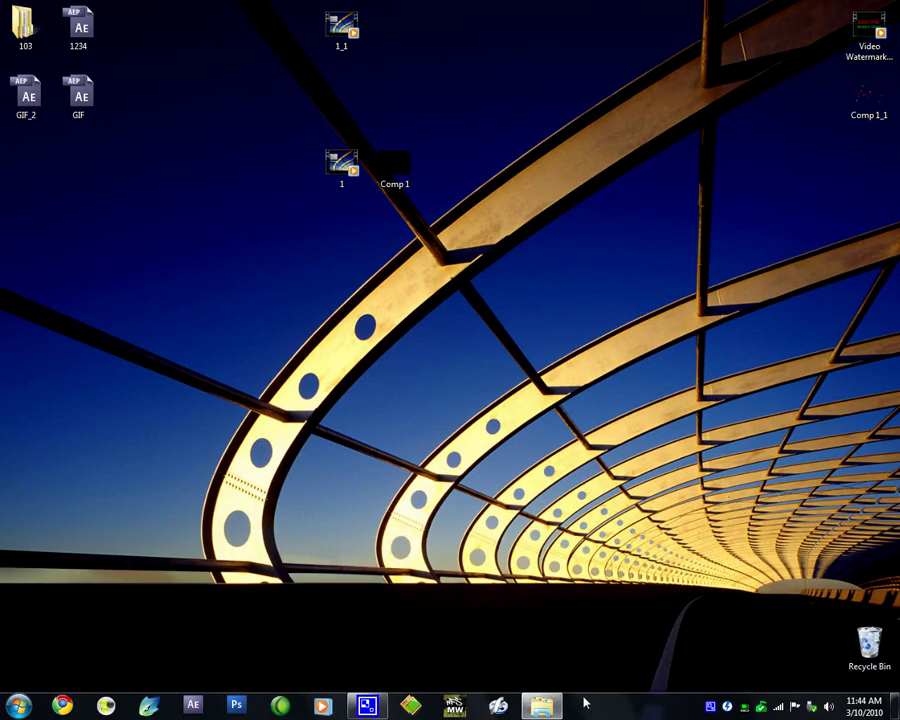
Launch the flvtoavi application from the Pazera_Free_FLV_to_AVI_Converter folder on drive E: and minimize the folder window.
click(545, 705)
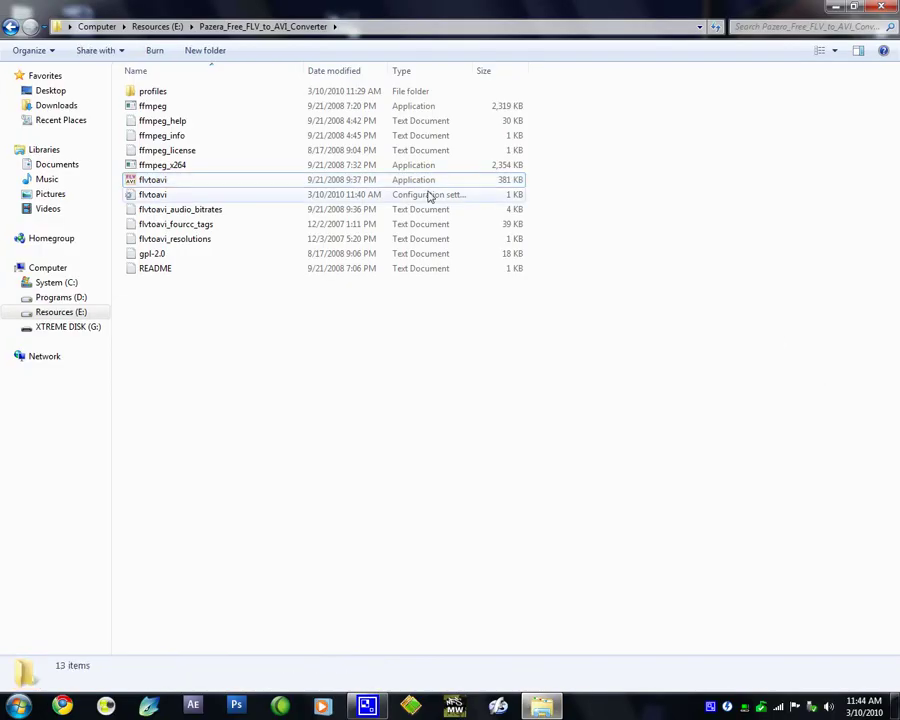
click(155, 182)
double_click(168, 184)
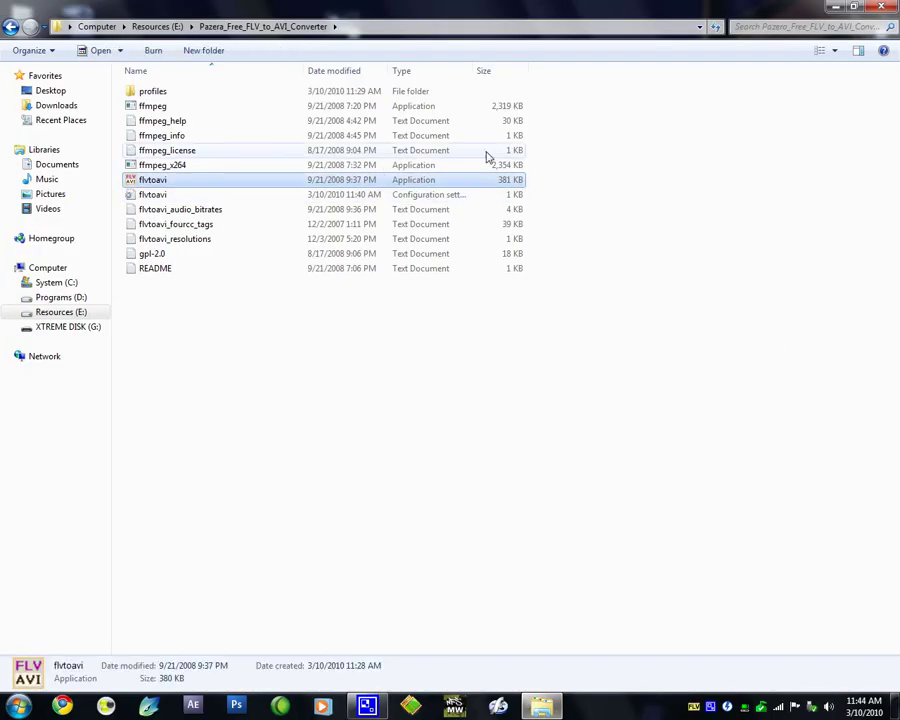
click(851, 7)
drag(782, 64, 798, 3)
click(837, 6)
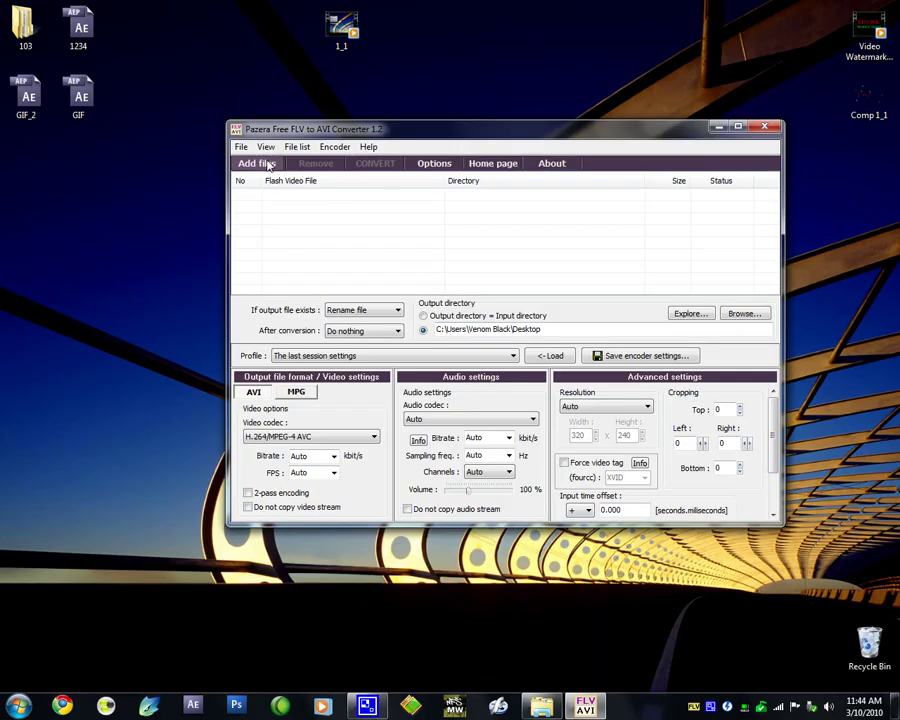
Add the exported 1.flv from the Flash Video MX Pro 5 folder to the converter's file list.
click(268, 163)
click(442, 178)
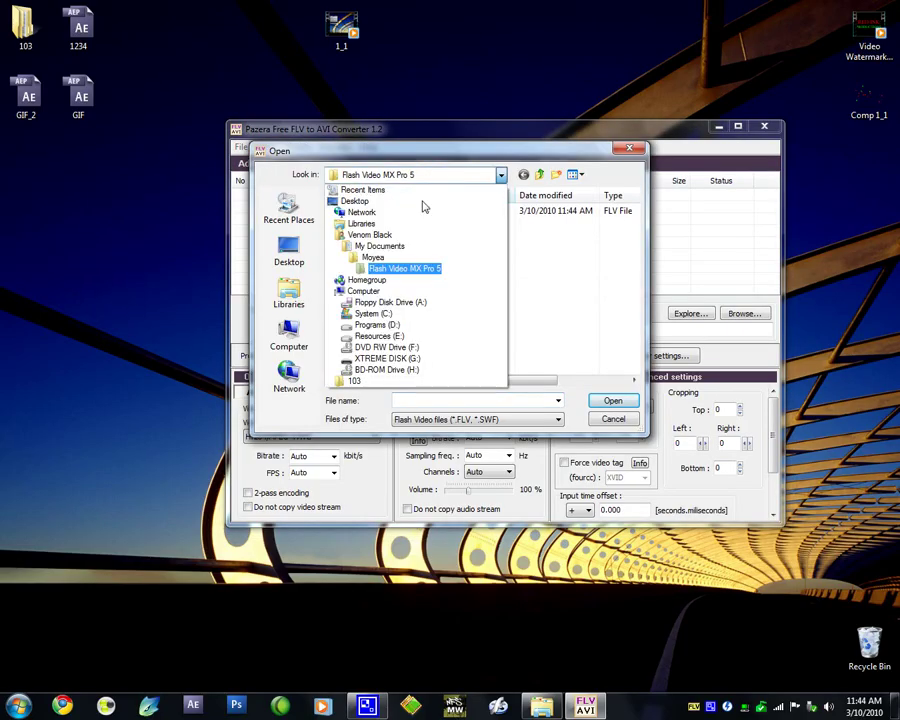
click(392, 273)
double_click(341, 212)
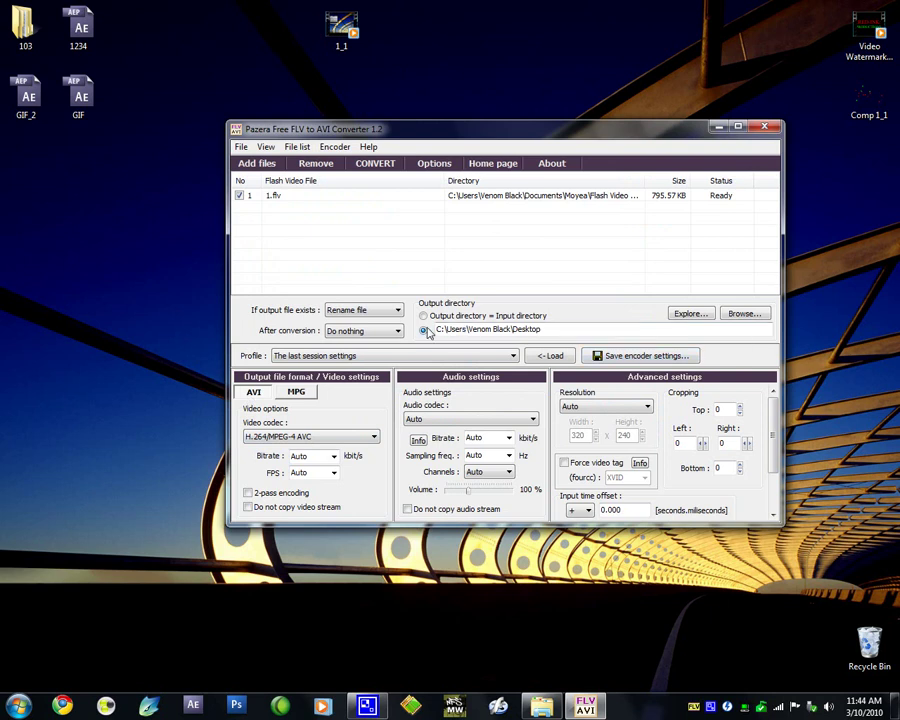
Check that the output directory is the Desktop and start converting 1.flv to AVI.
drag(540, 331, 399, 327)
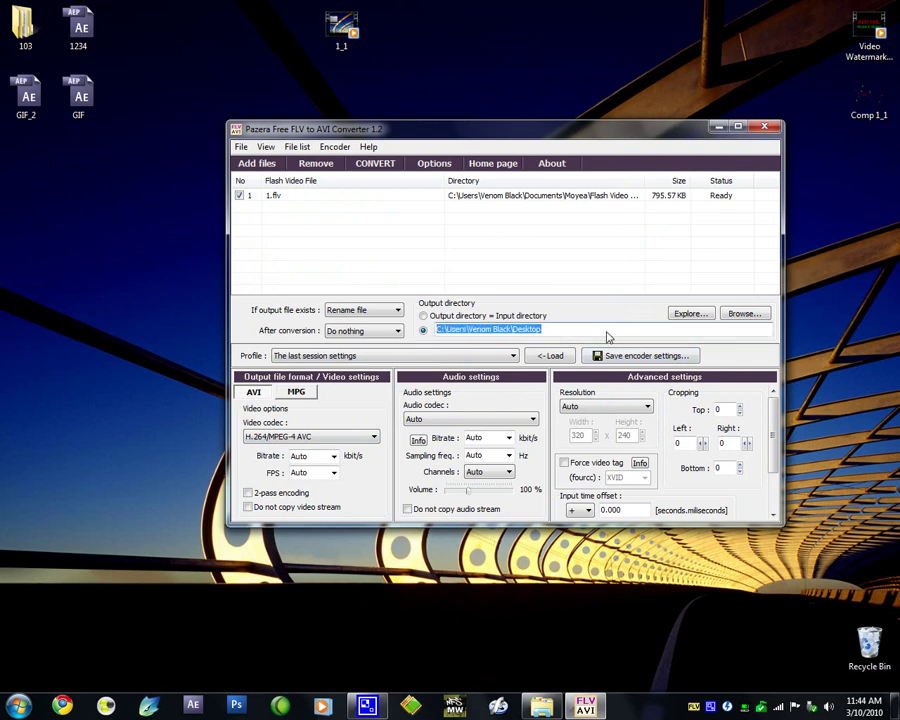
click(606, 332)
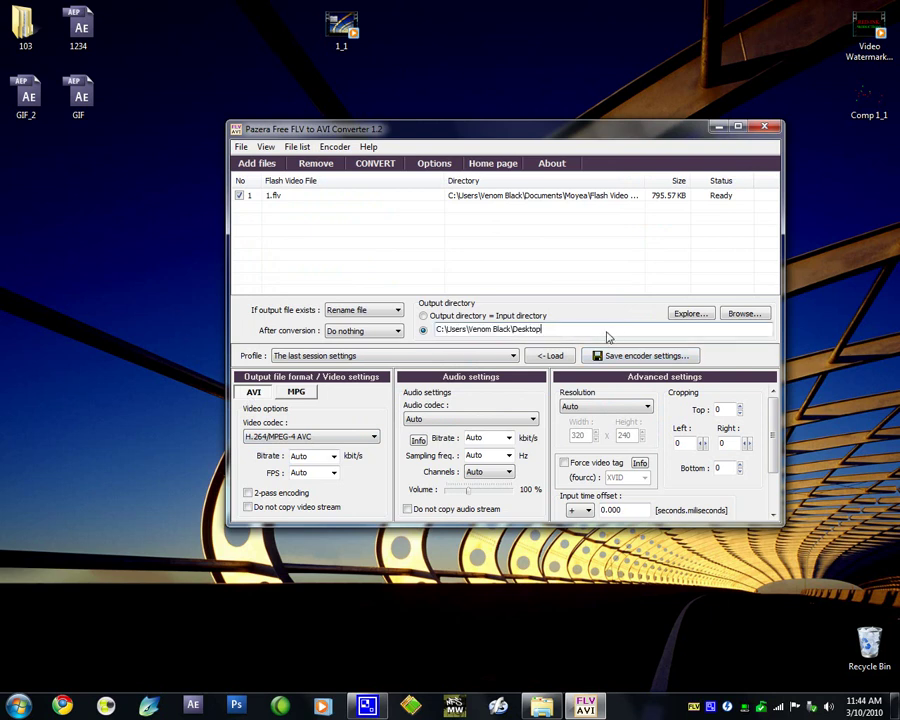
click(381, 166)
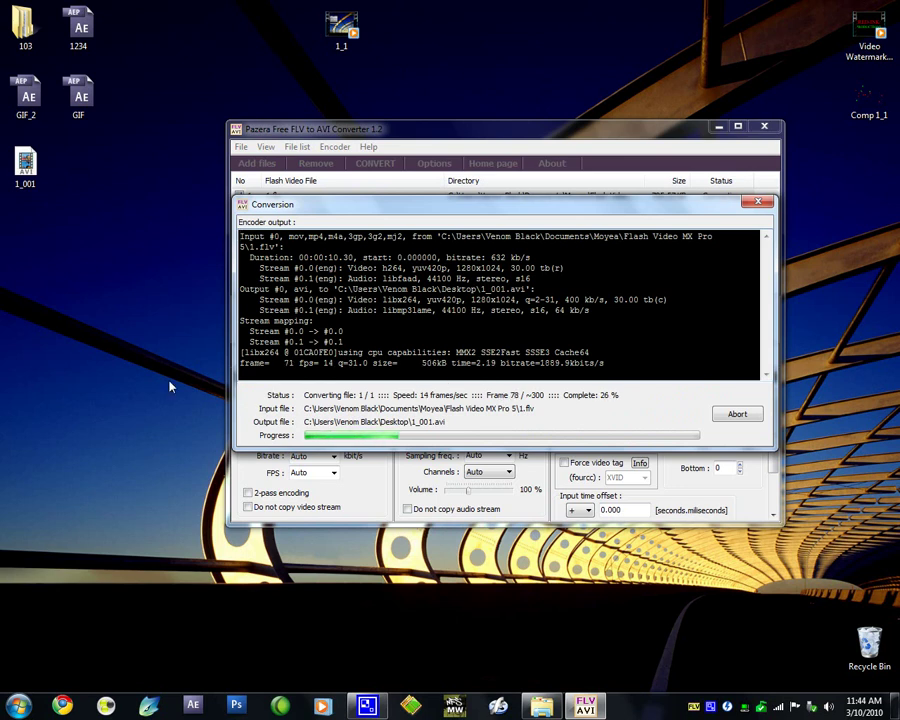
Move the 1_001 output file to free desktop space and close the finished conversion and the FLV to AVI converter.
drag(25, 165, 135, 240)
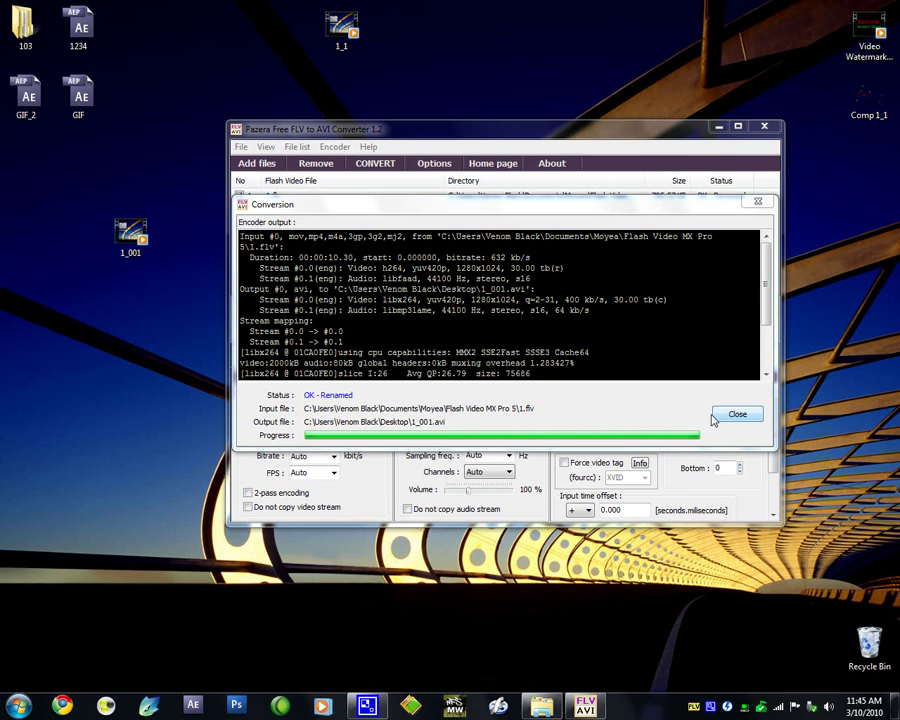
click(733, 414)
click(764, 128)
Shift the 1_001 video to an open spot on the desktop, play it to check the result and close the player.
drag(143, 250, 204, 328)
mouse_move(193, 227)
mouse_down()
mouse_move(104, 368)
mouse_move(183, 305)
mouse_up()
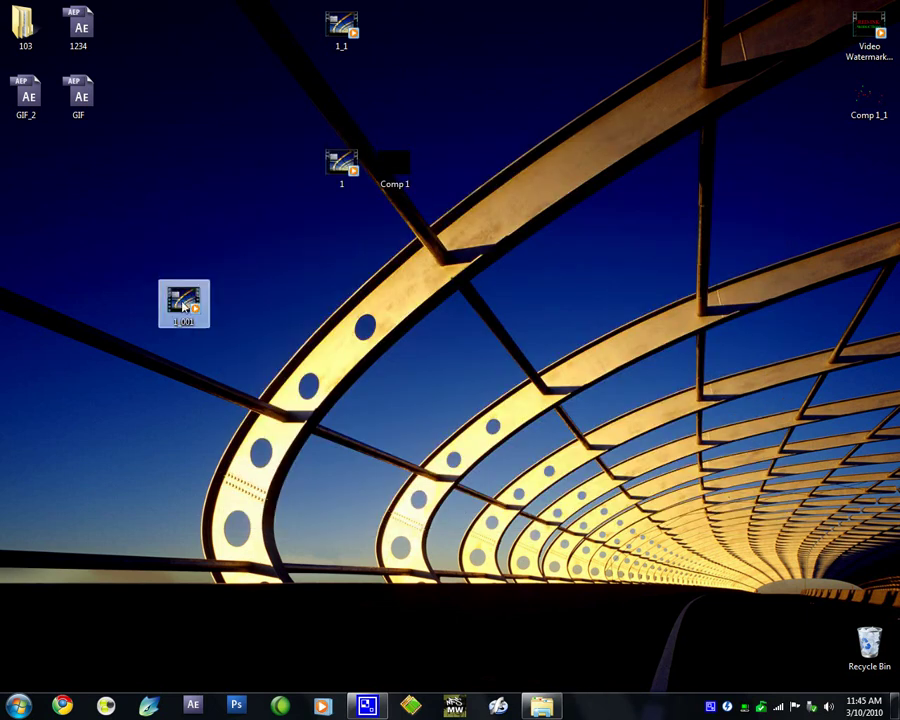
double_click(184, 305)
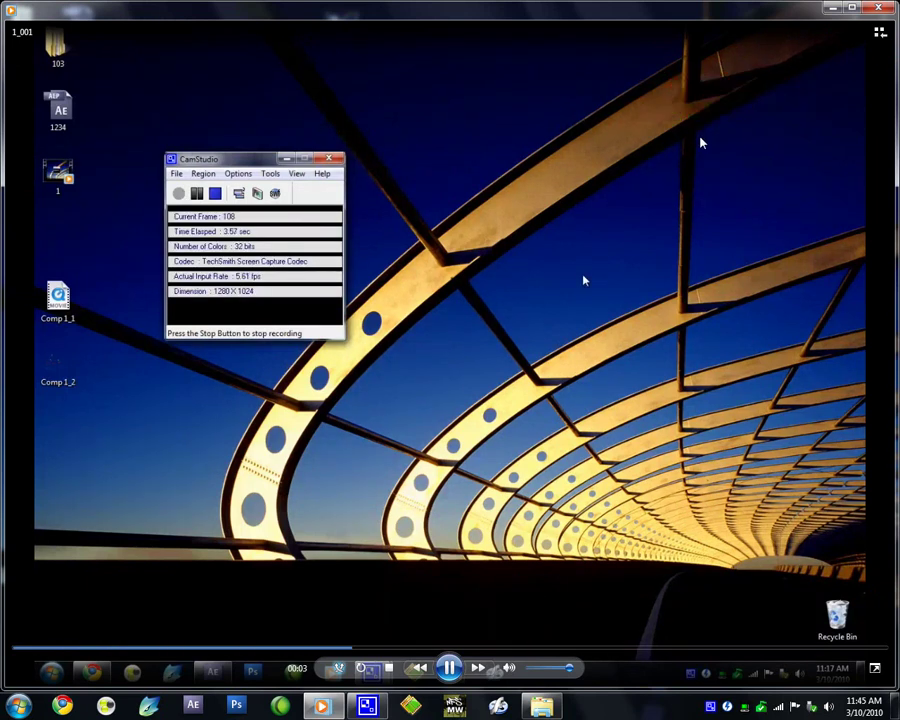
click(878, 8)
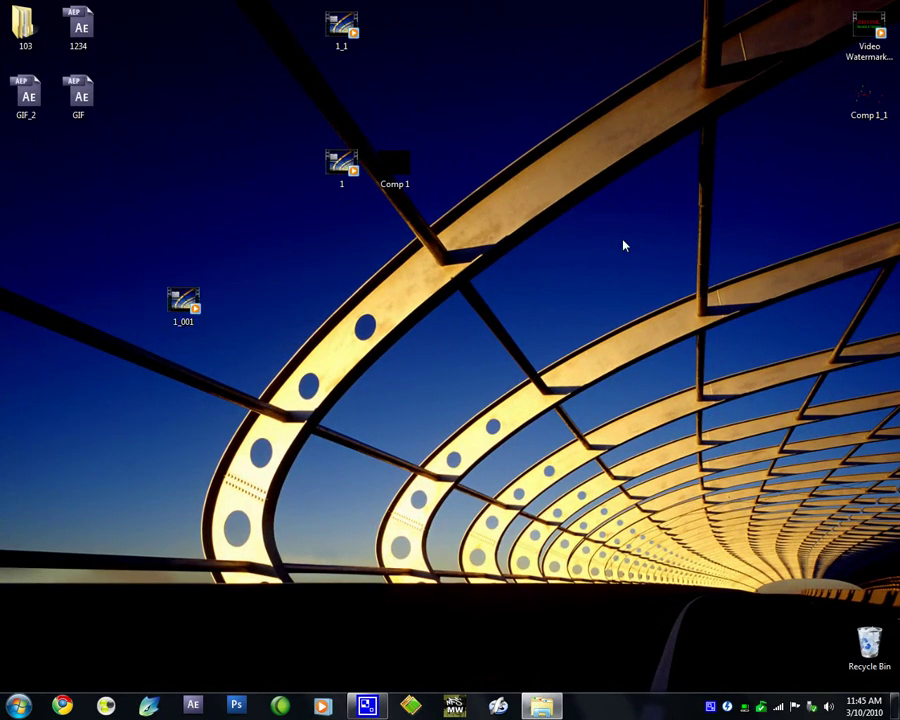